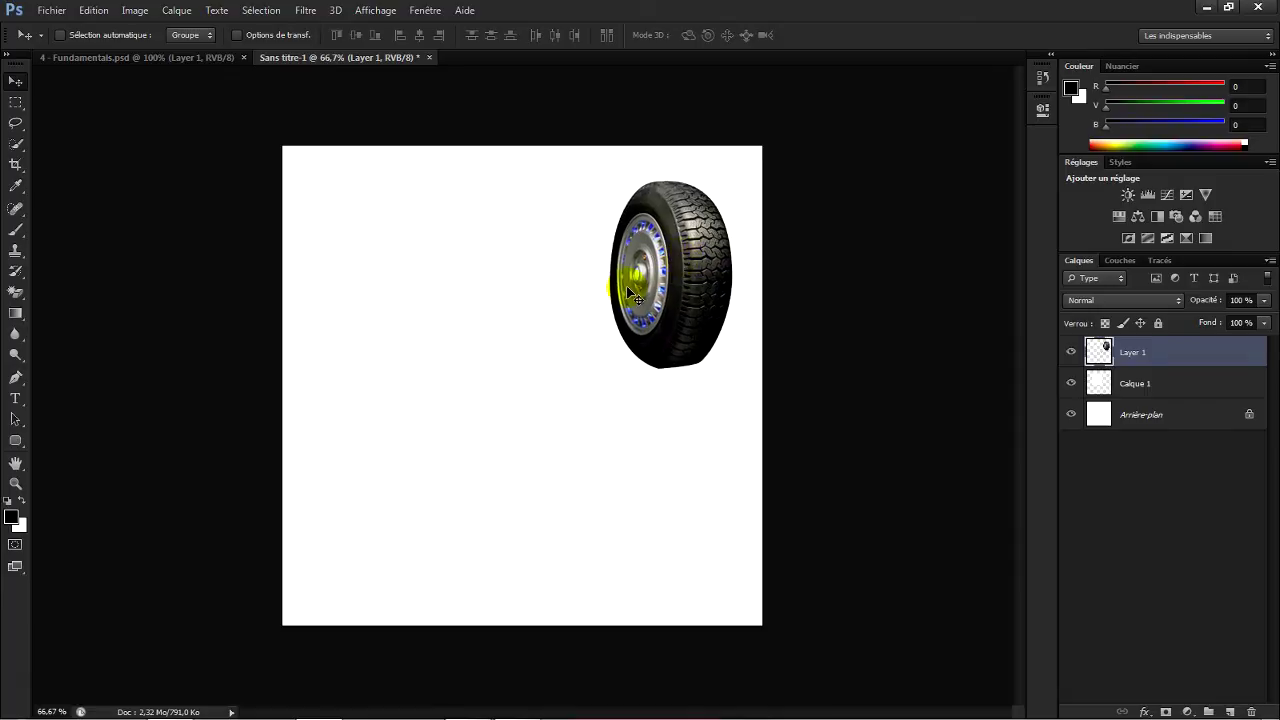
- Delete the Calque 1 layer and confirm its removal
right_click(1118, 383)
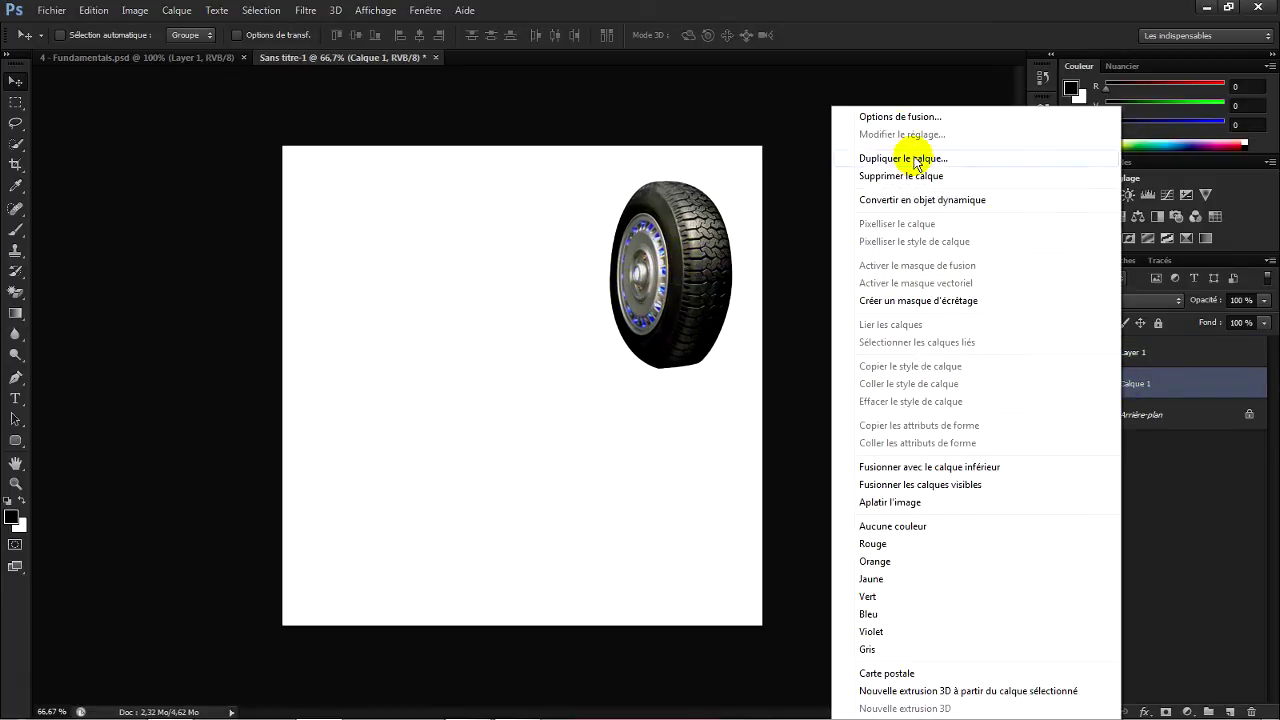
click(901, 176)
click(608, 272)
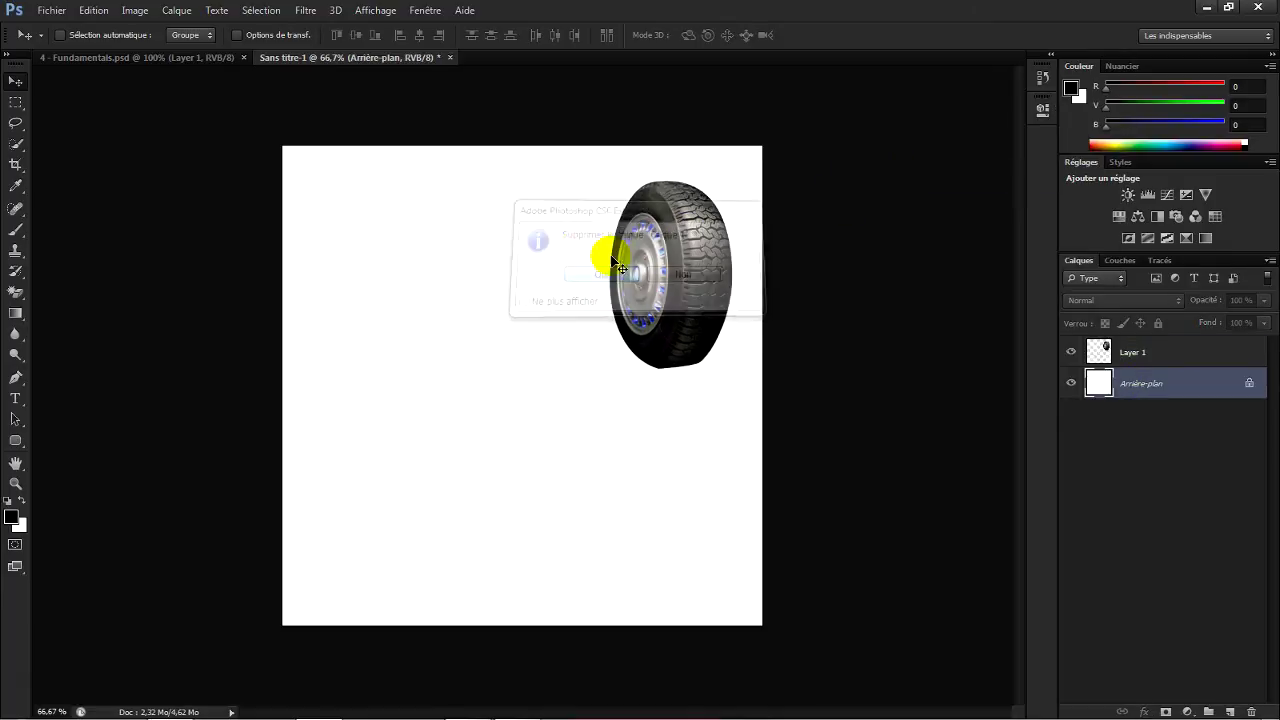
click(16, 104)
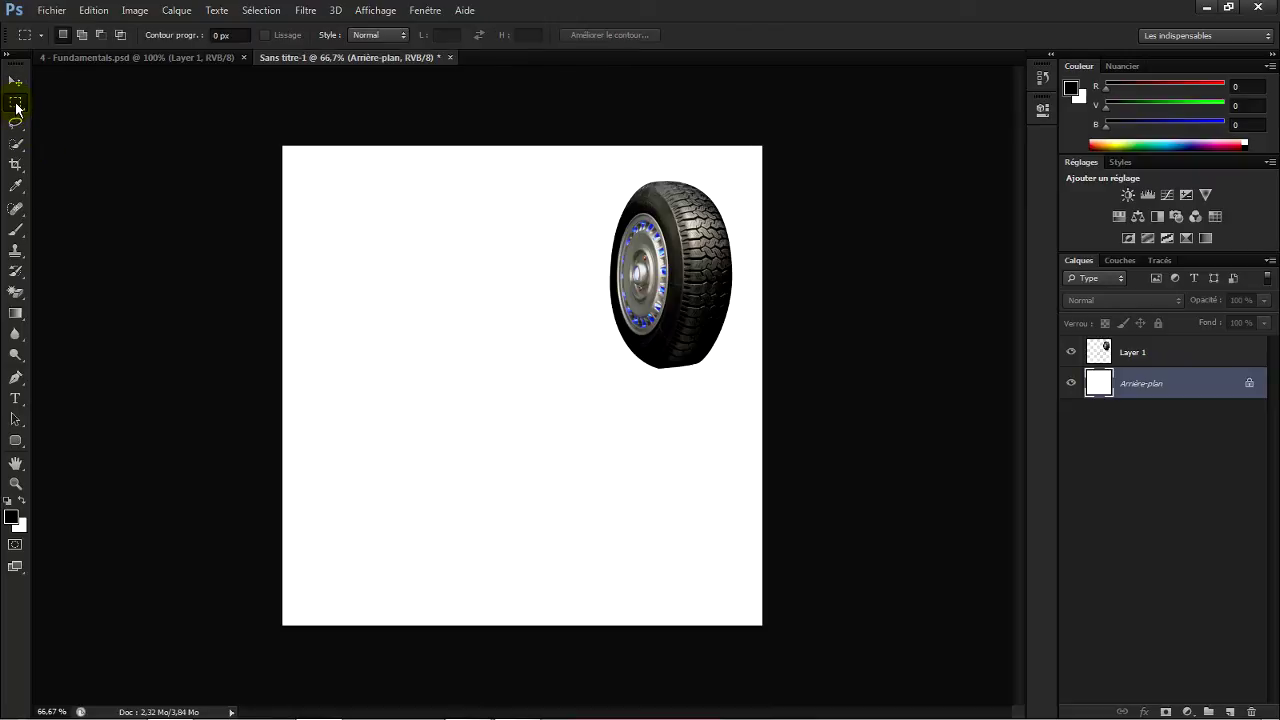
right_click(20, 106)
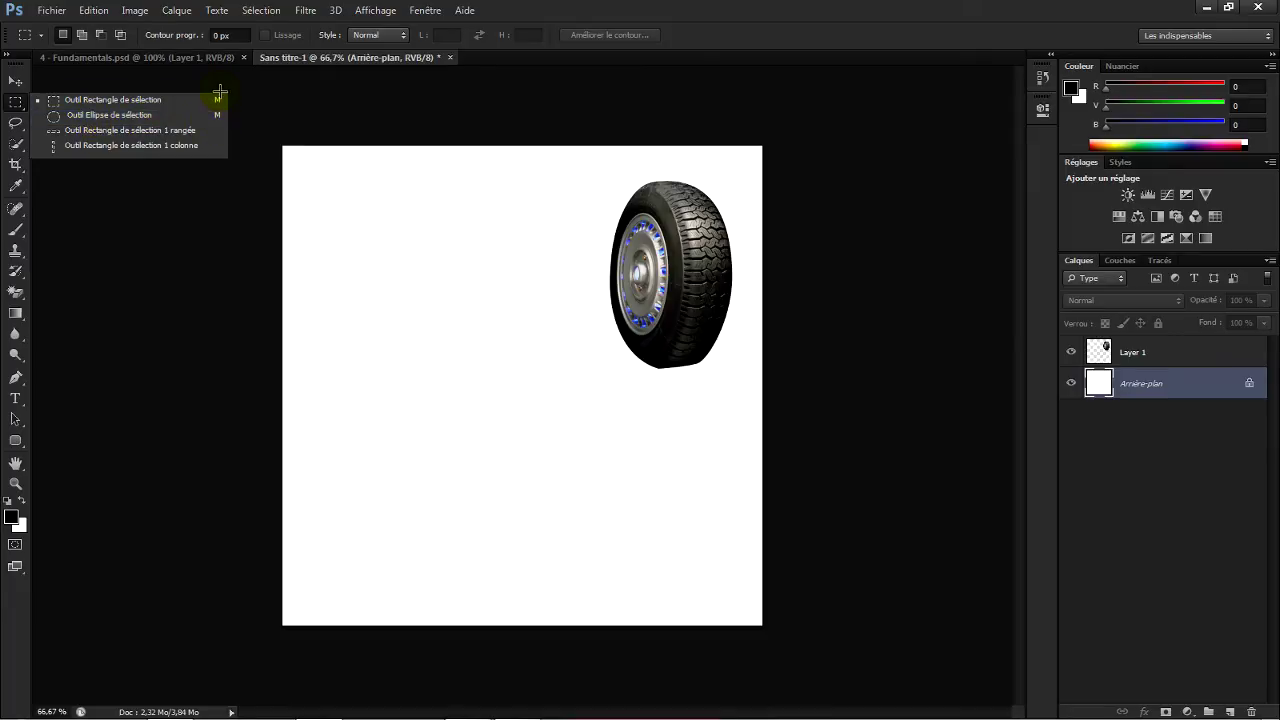
key(shift+m)
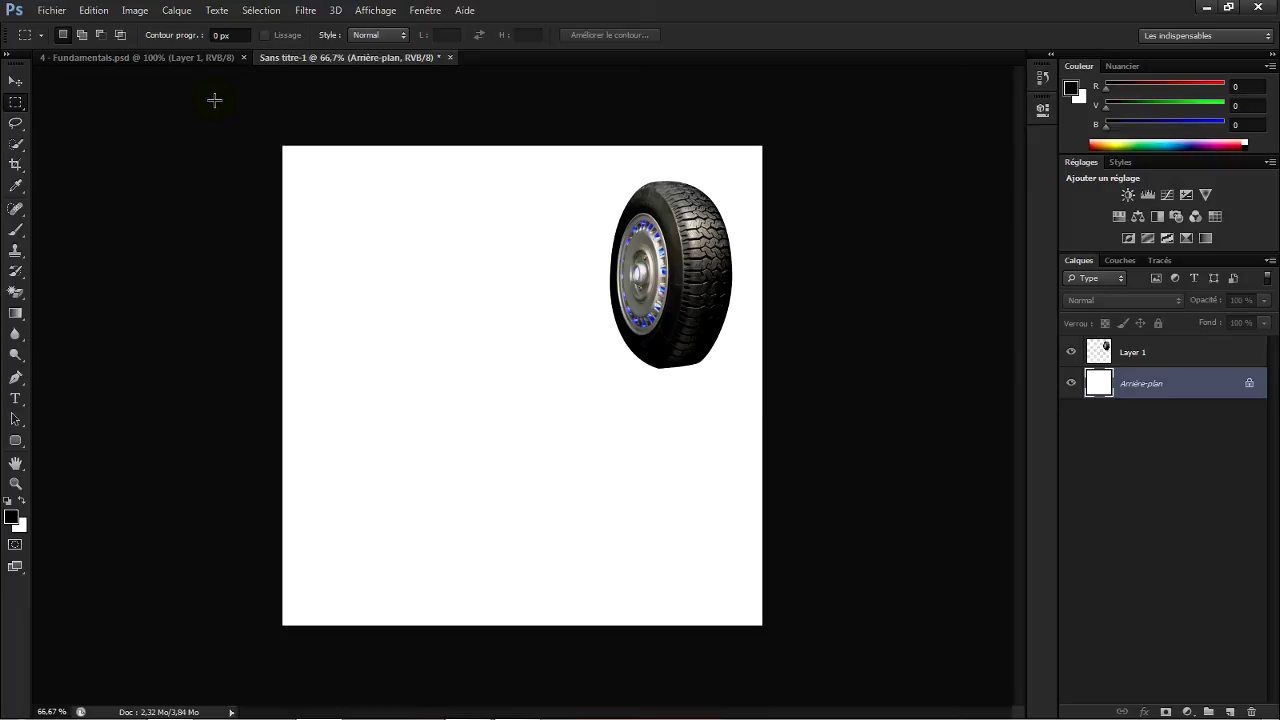
- Move the tire on Layer 1 about 2.3 cm to the left and 1.6 cm down with the Move tool
click(8, 88)
click(573, 314)
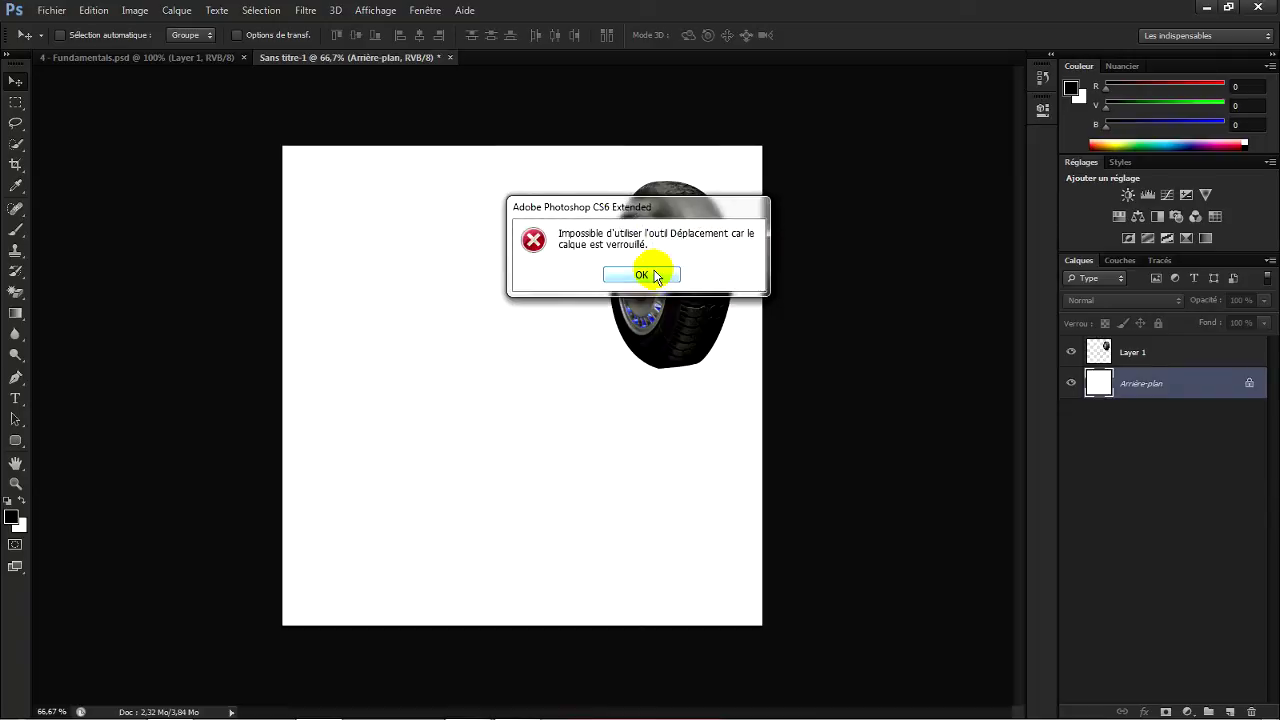
click(643, 275)
click(1136, 359)
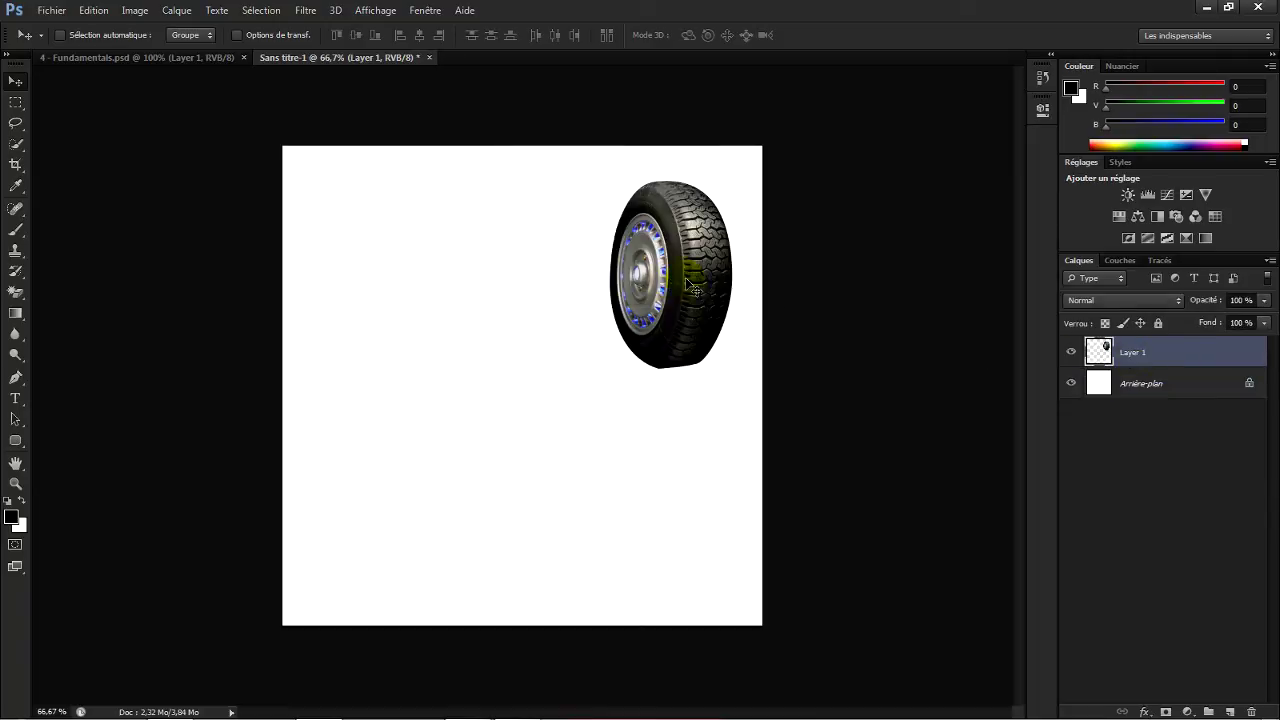
drag(694, 288, 658, 312)
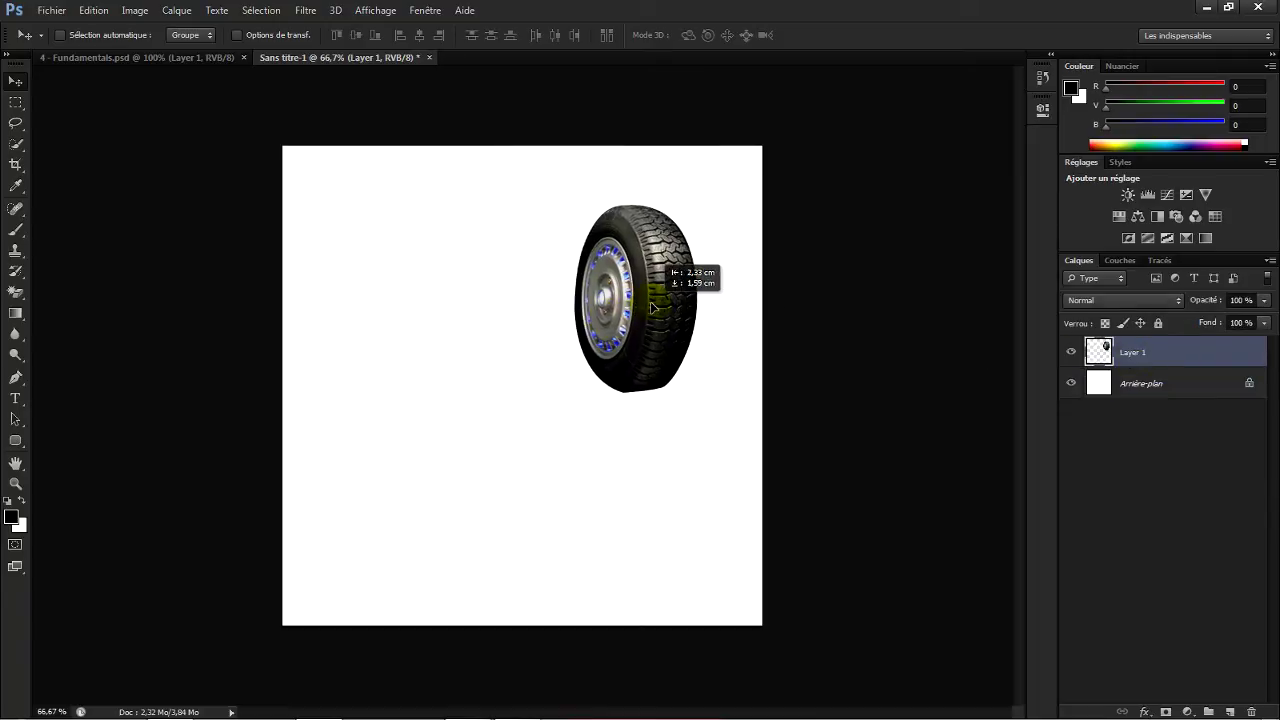
- Draw a rectangular marquee selection over most of the tire and deselect it
click(16, 102)
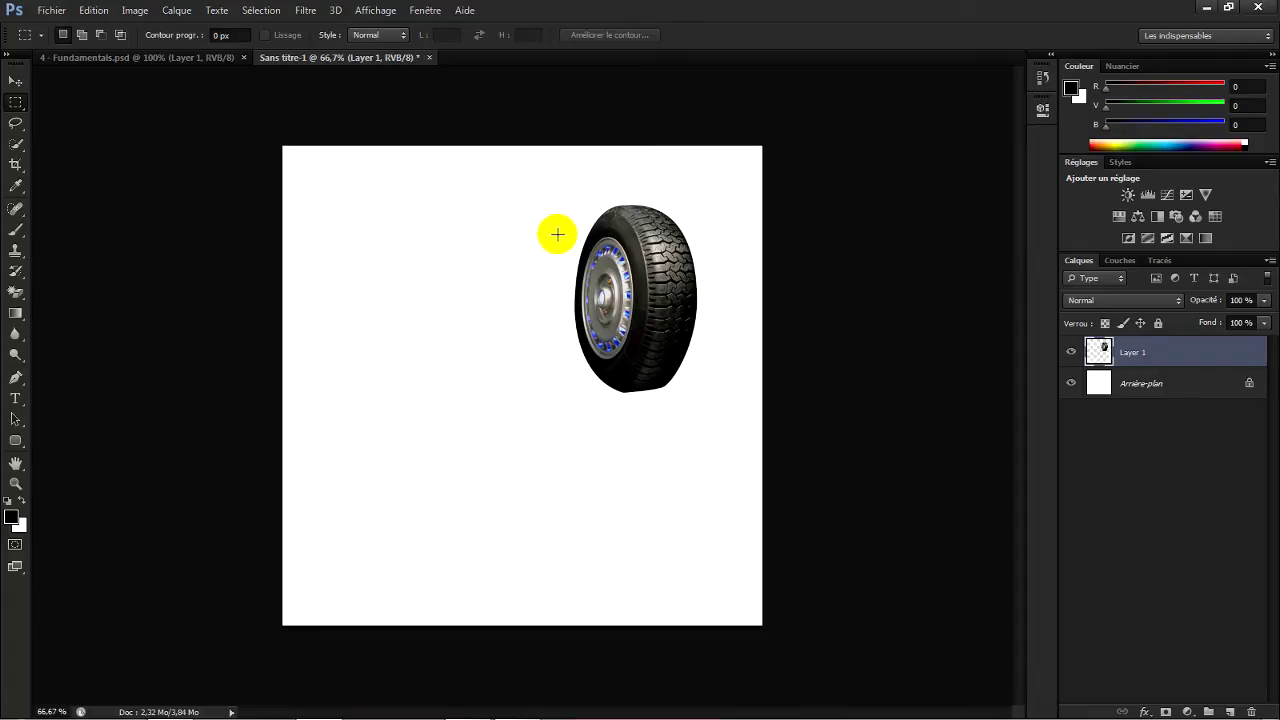
drag(556, 214, 717, 373)
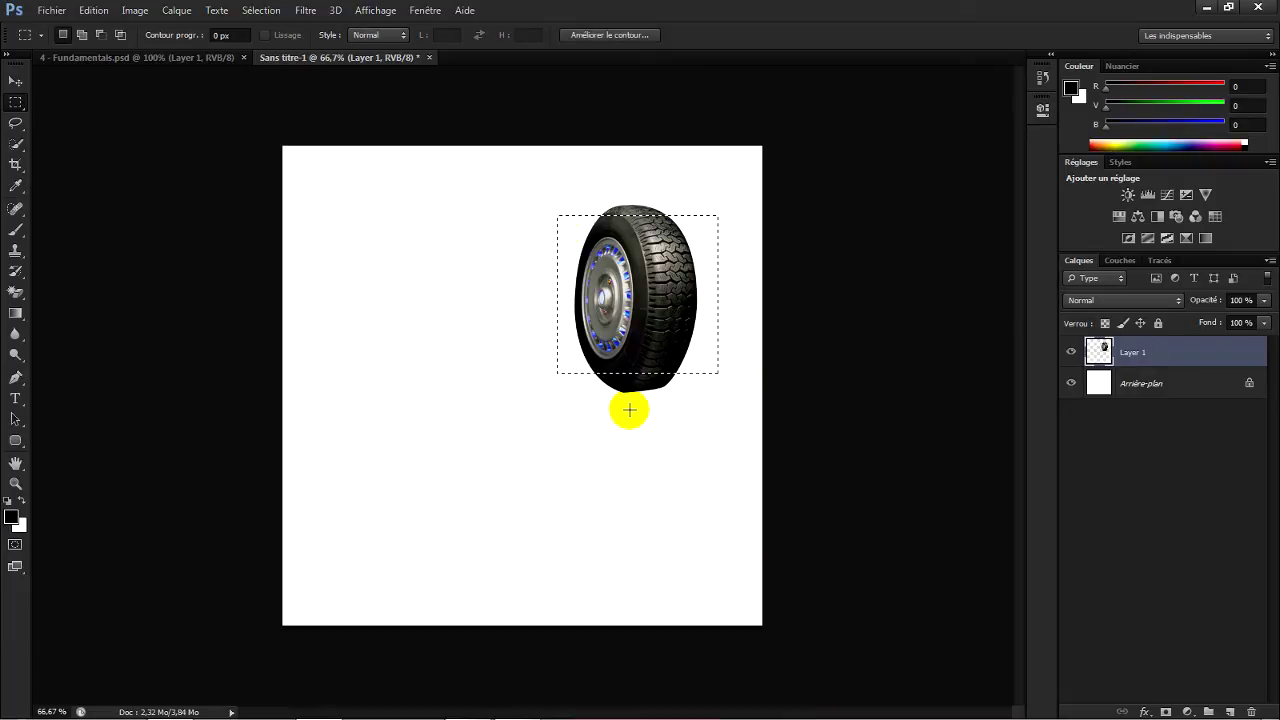
click(590, 244)
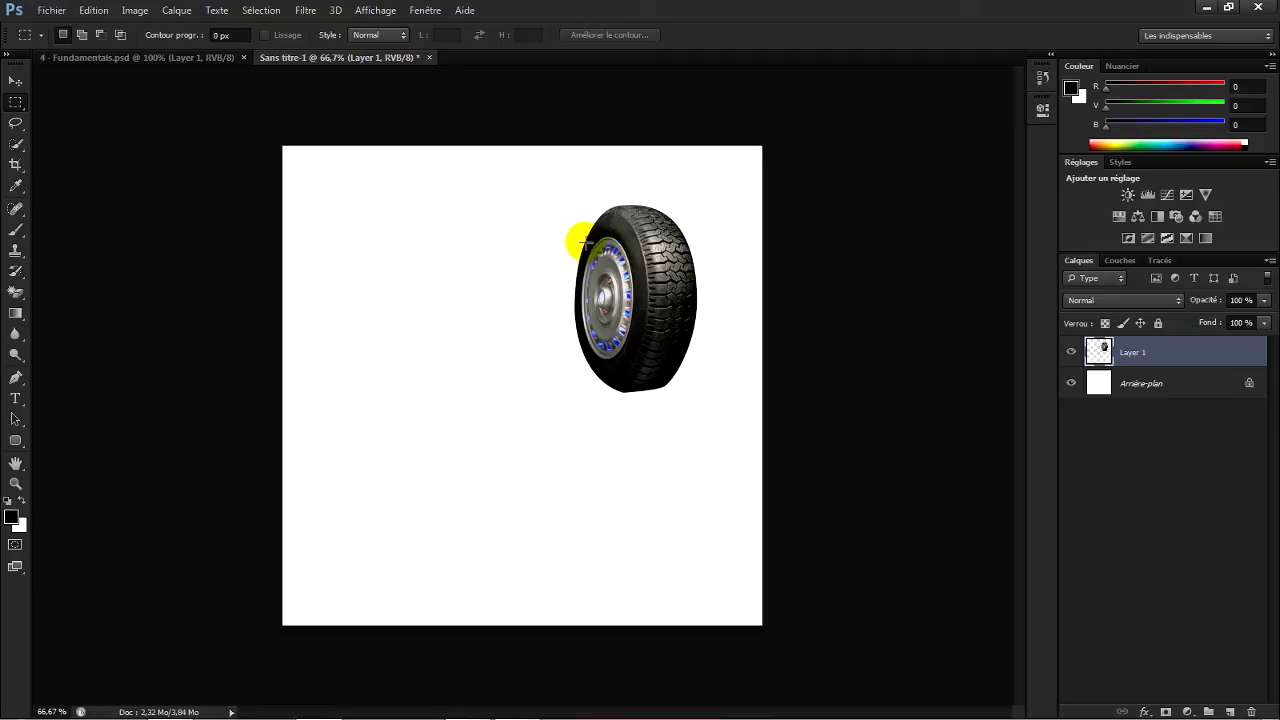
- Draw a rectangular selection over the wheel rim, shift its outline slightly to fit the rim, and deselect it
drag(591, 240, 633, 362)
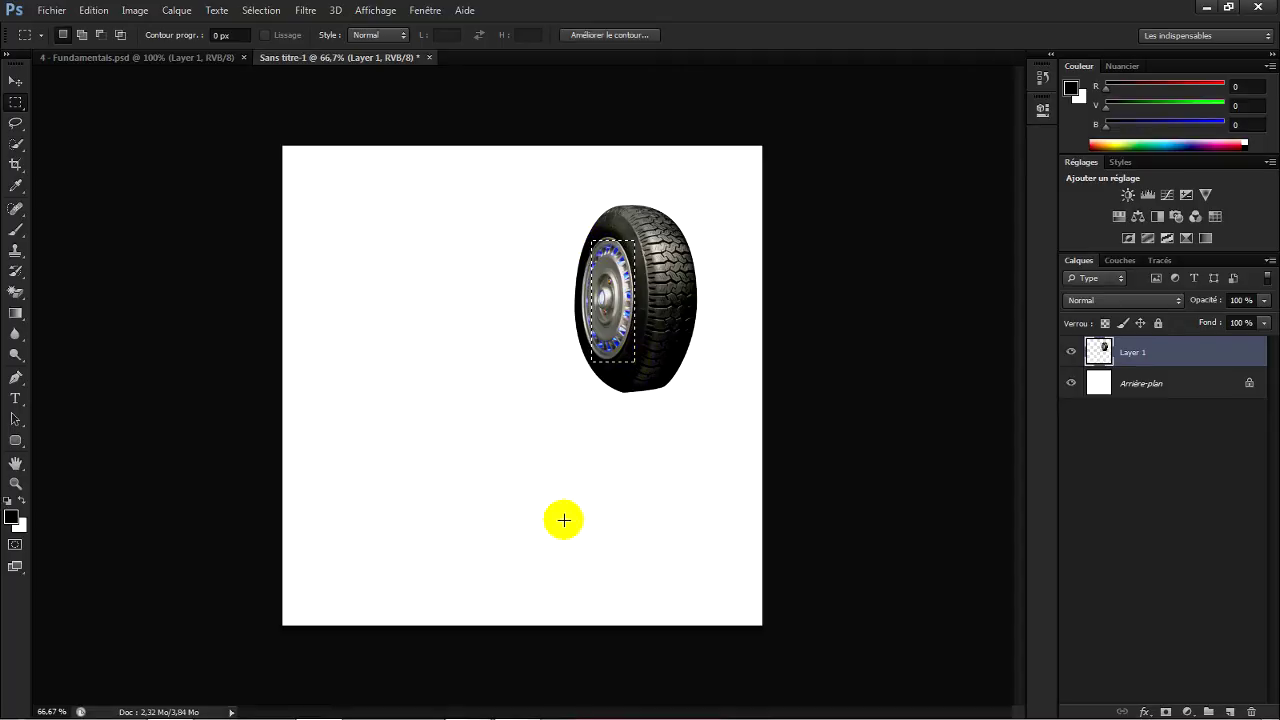
drag(611, 312, 608, 310)
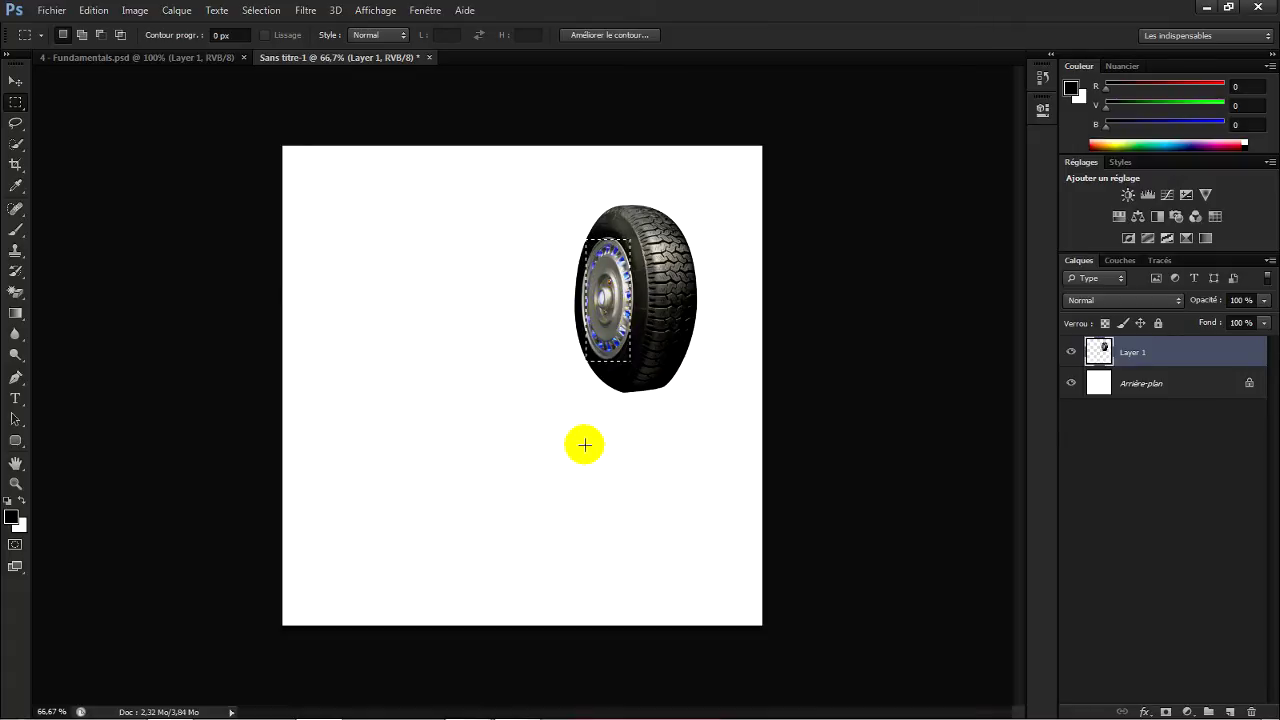
click(610, 420)
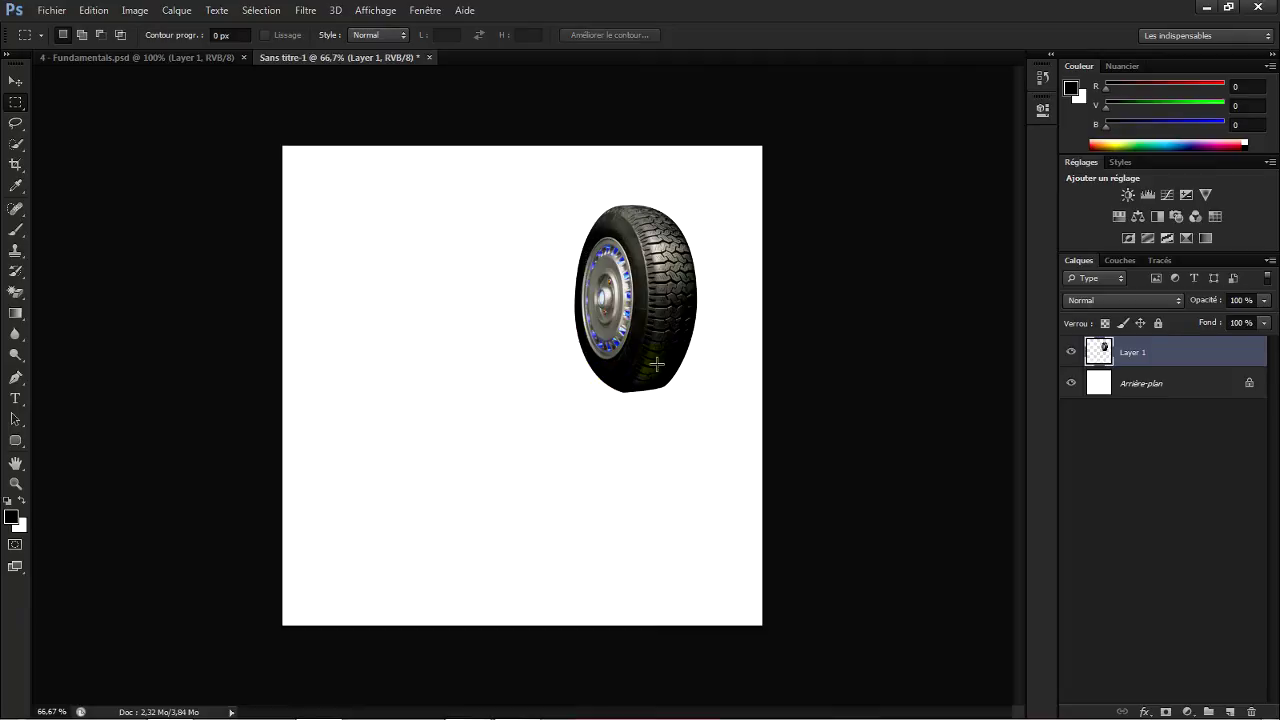
- Select most of the tire with a rectangle minus a smaller inner rectangle, and try moving the selected pixels left
drag(570, 218, 710, 378)
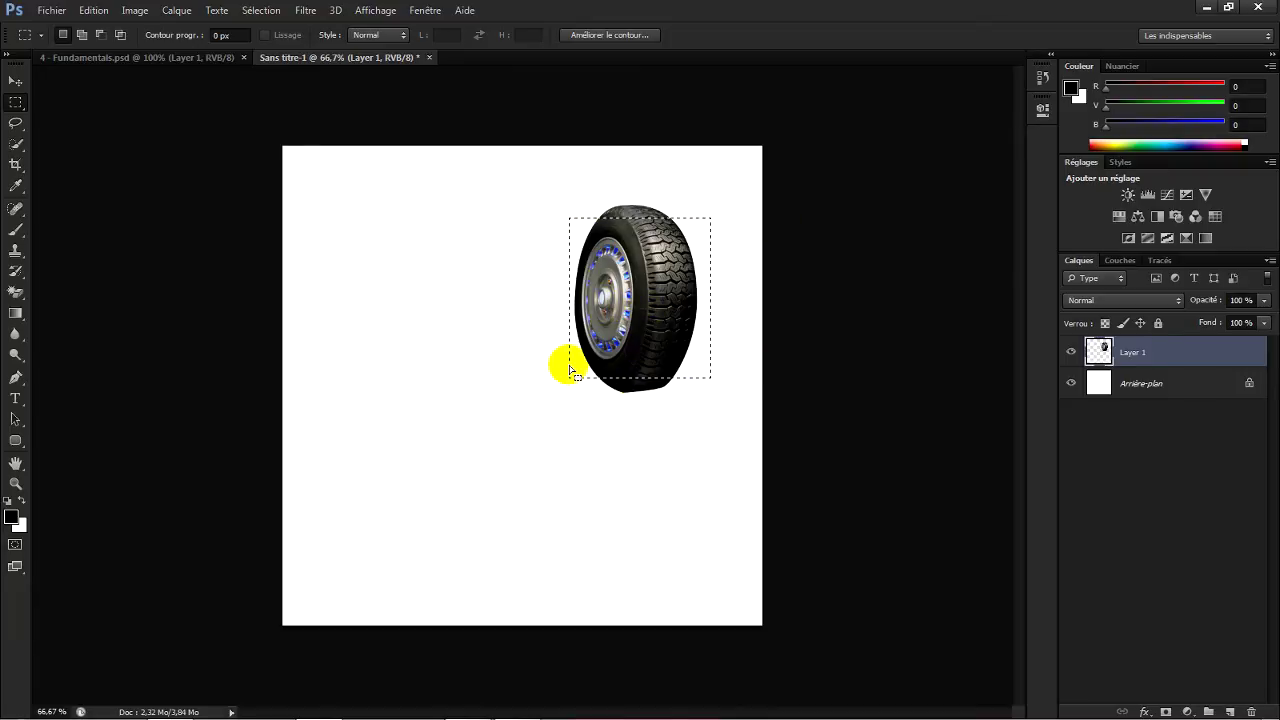
click(504, 296)
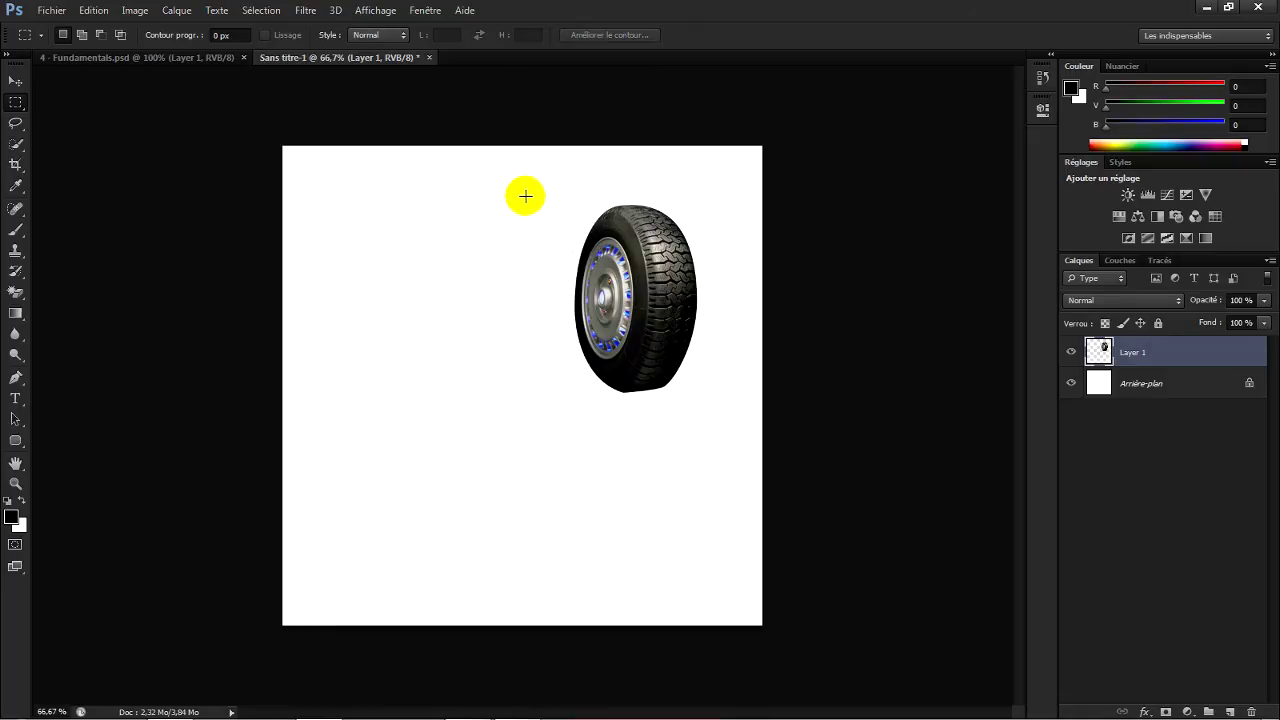
drag(572, 217, 704, 384)
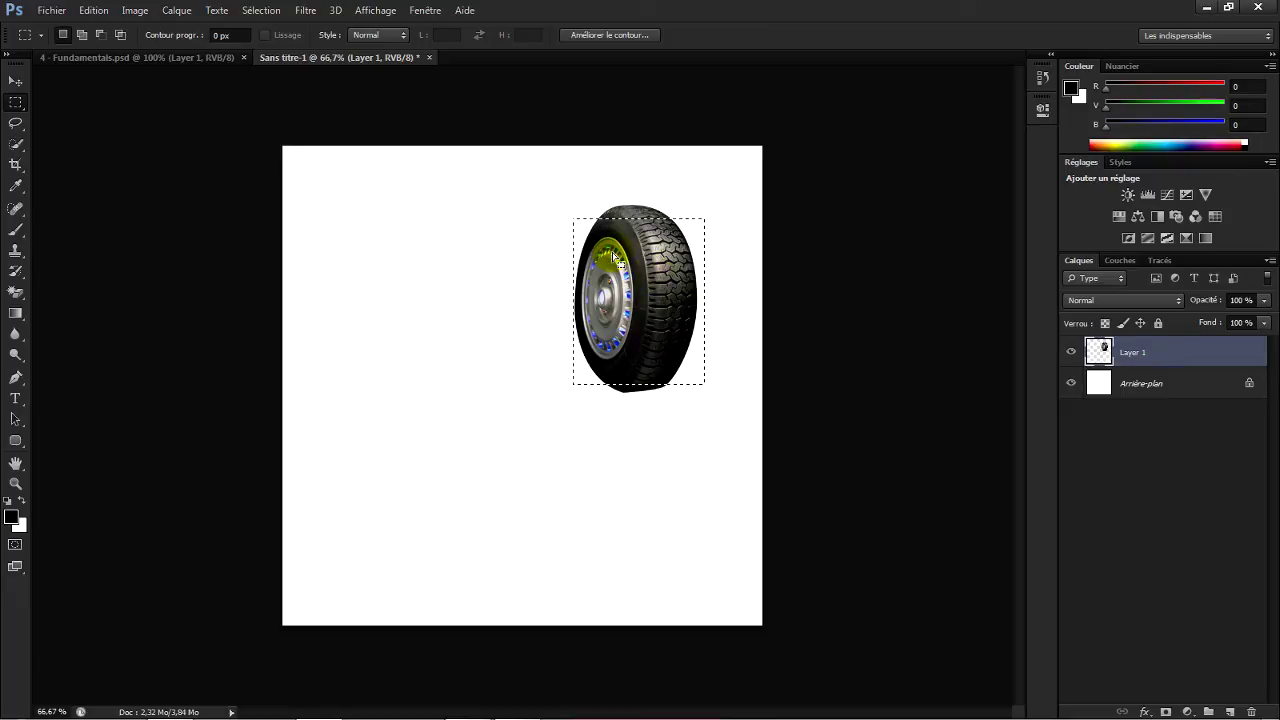
key(alt)
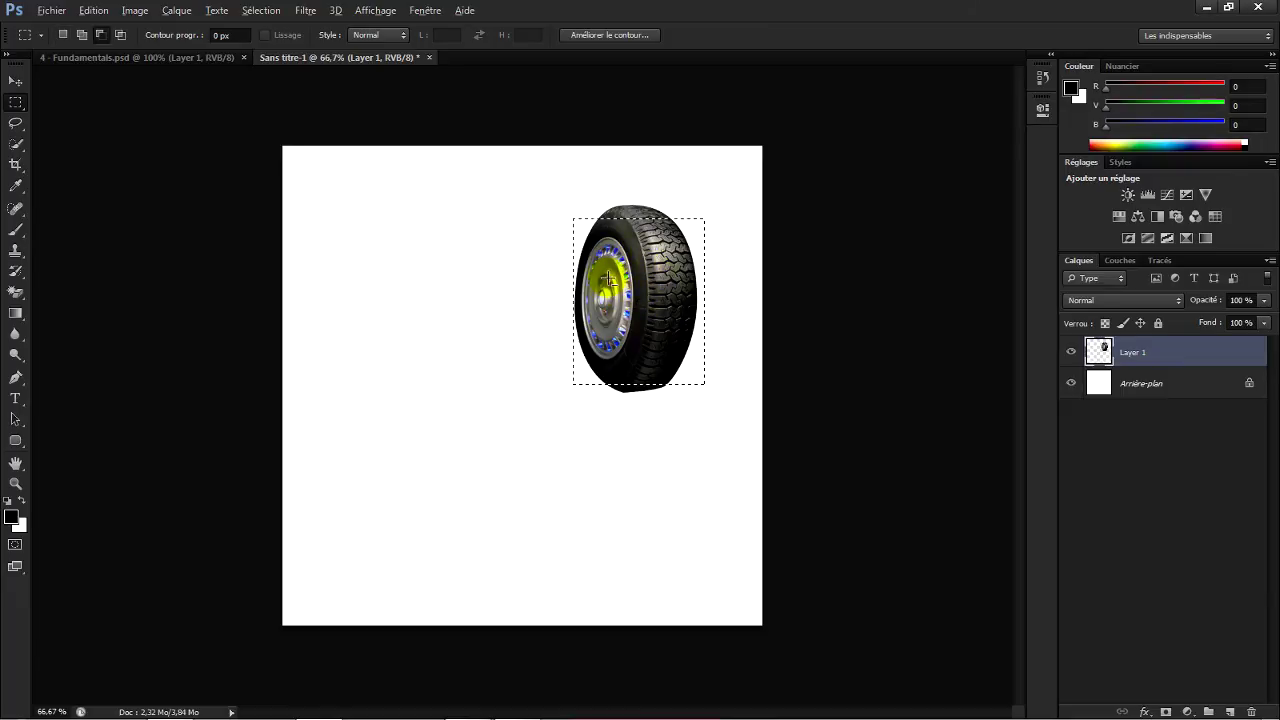
drag(632, 251, 687, 357)
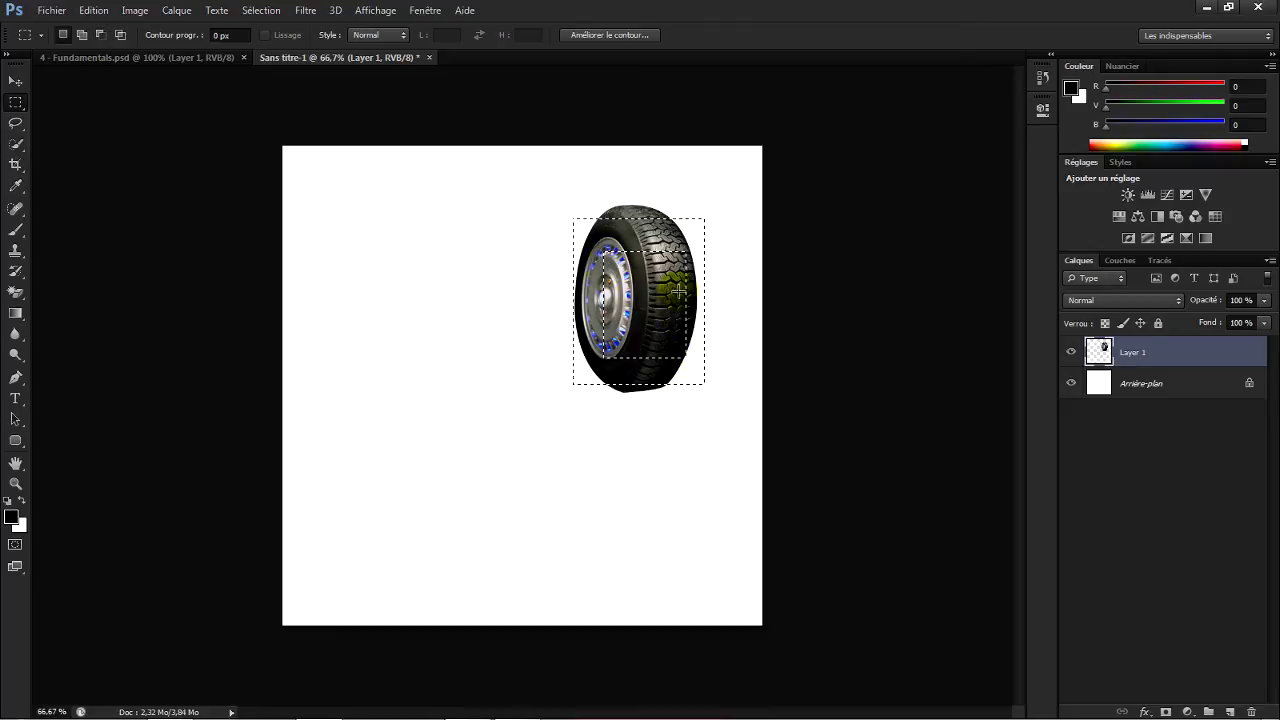
drag(659, 243, 484, 243)
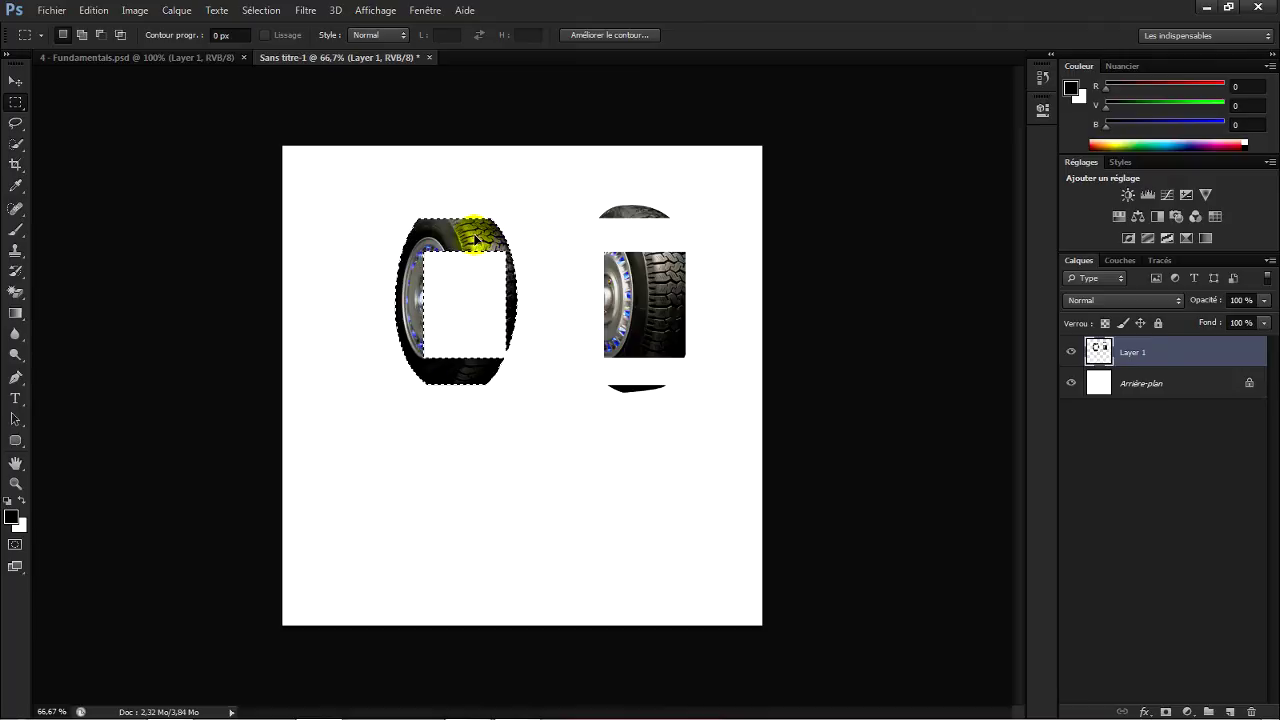
key(ctrl+z)
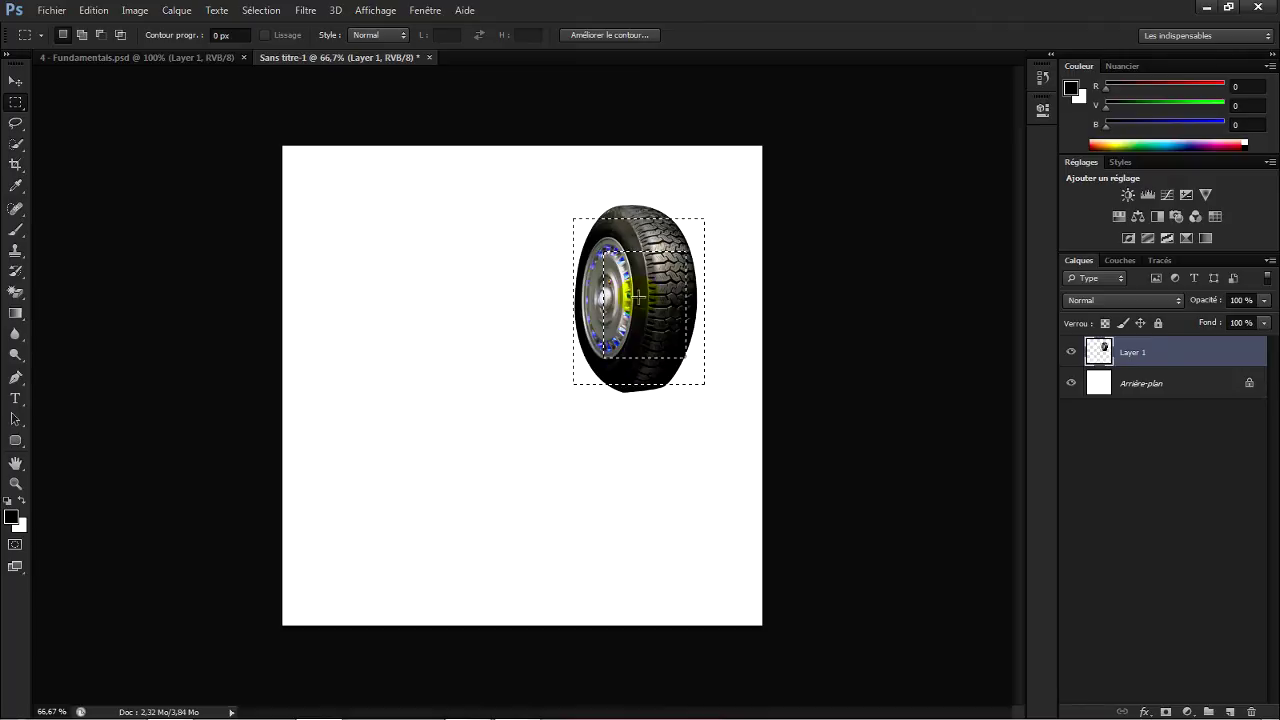
- Add a small rectangle over the tread inside the cut-out to the selection, and try moving the selected pixels left
drag(615, 267, 640, 268)
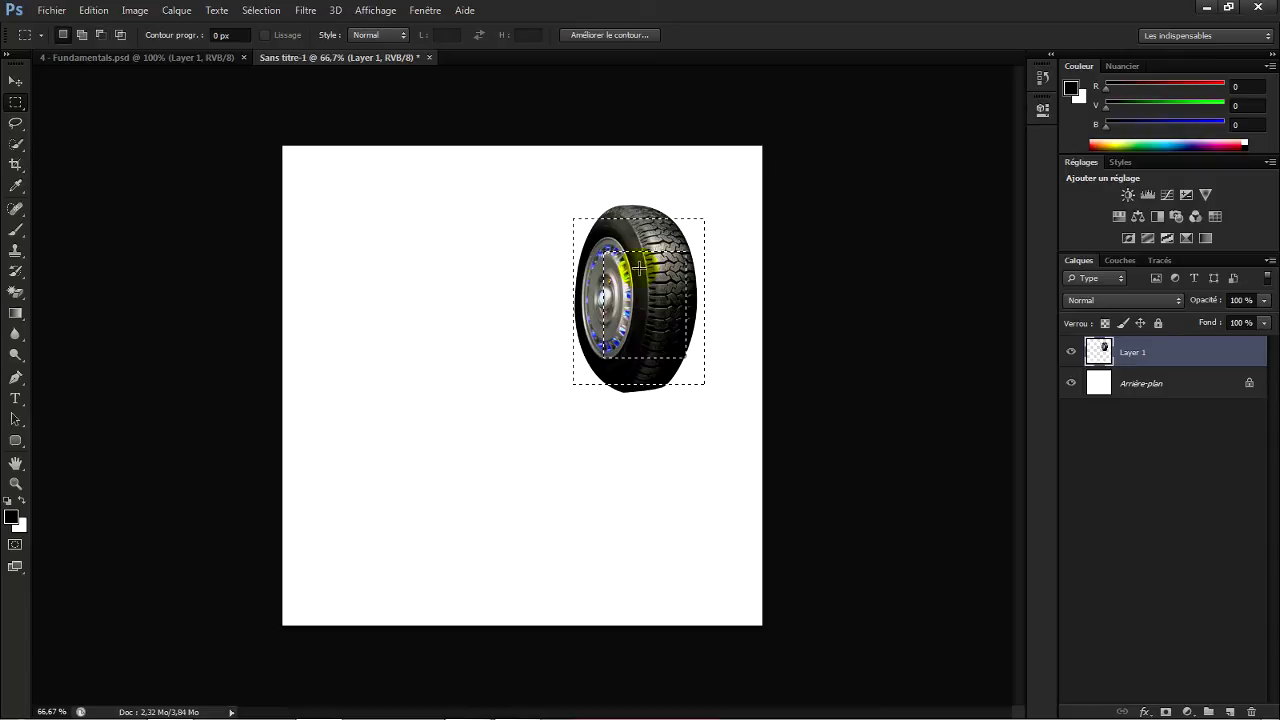
key(shift)
drag(639, 268, 678, 343)
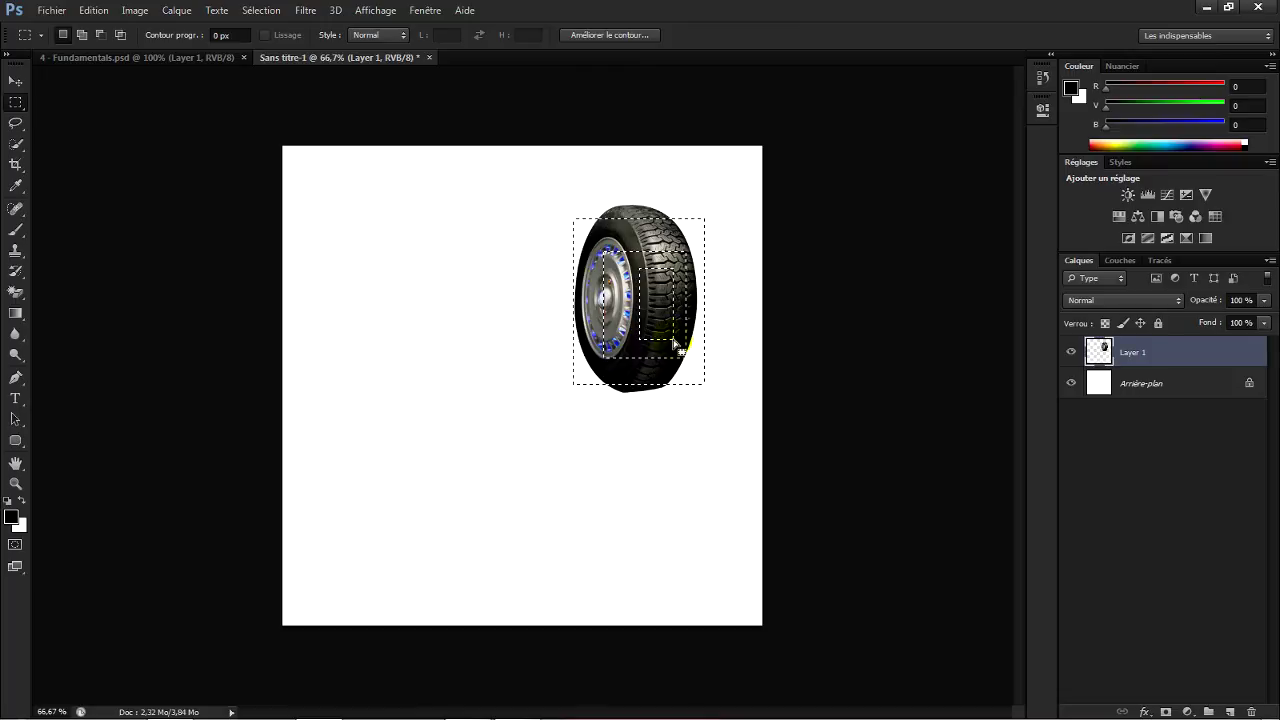
drag(666, 325, 438, 325)
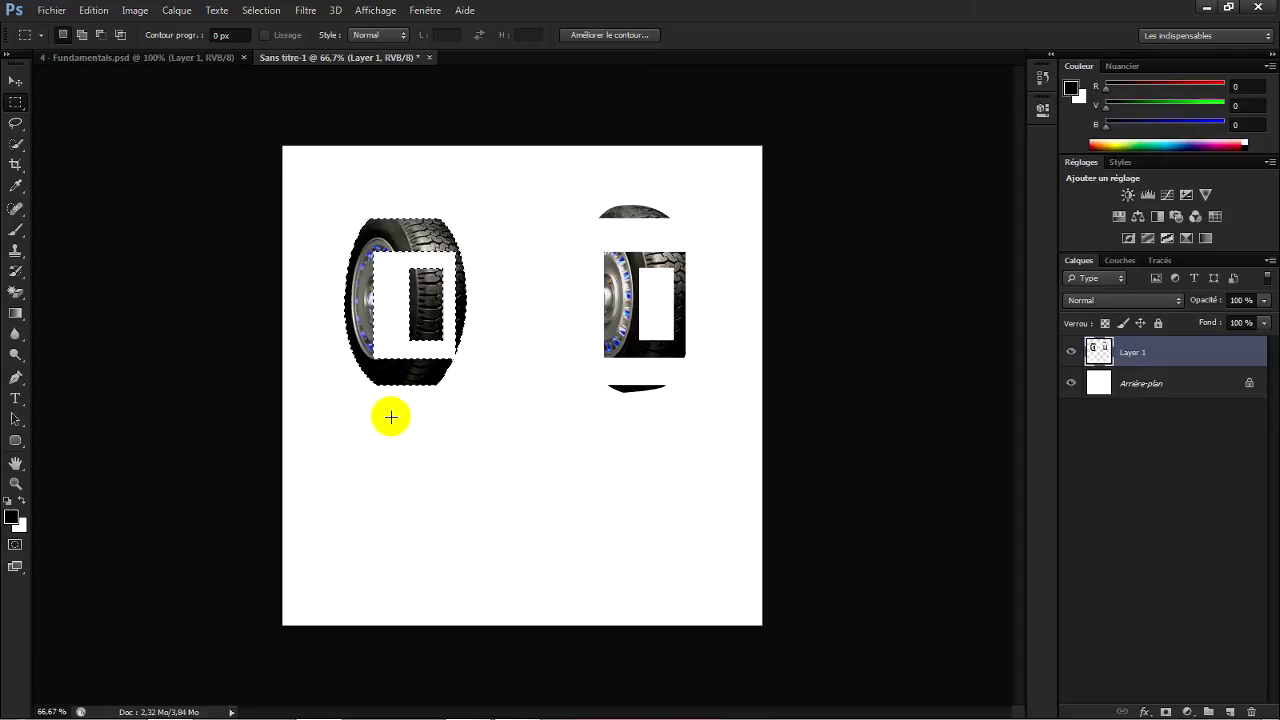
key(ctrl+z)
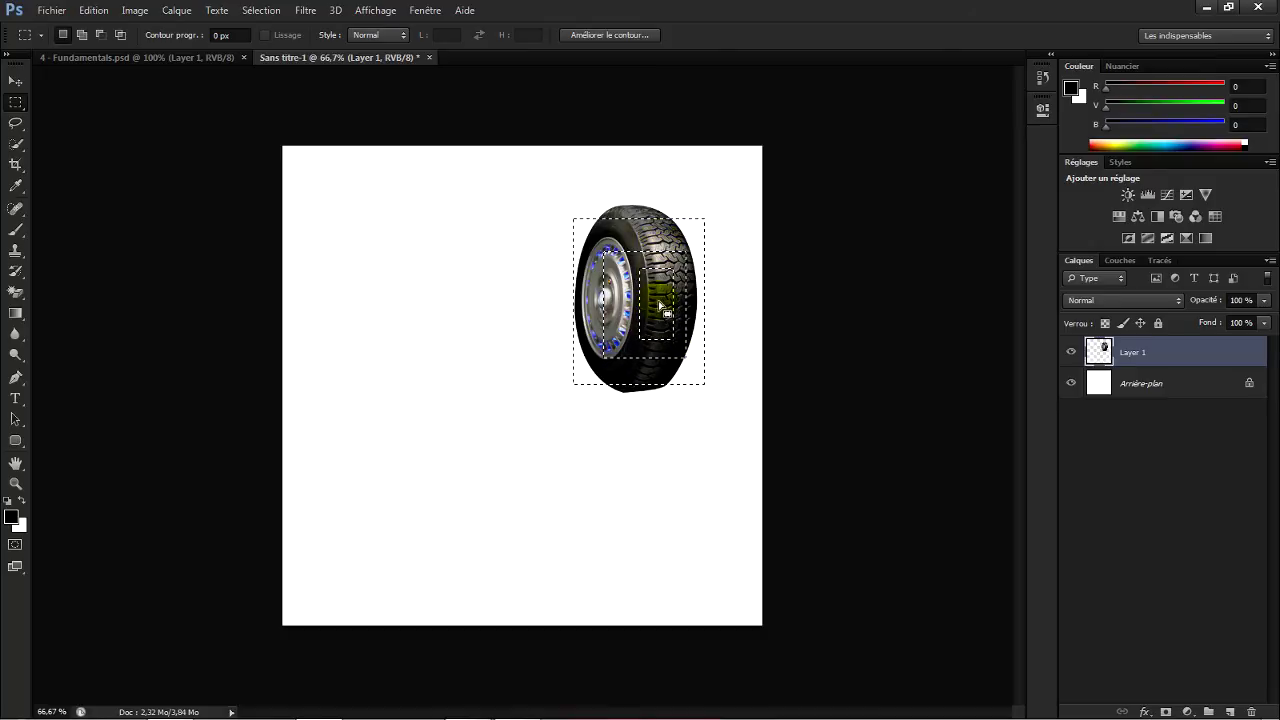
- Replace the selection with a new rectangle around the lower tire minus an inner rectangle, and try moving the selected pixels
click(523, 323)
drag(567, 241, 706, 390)
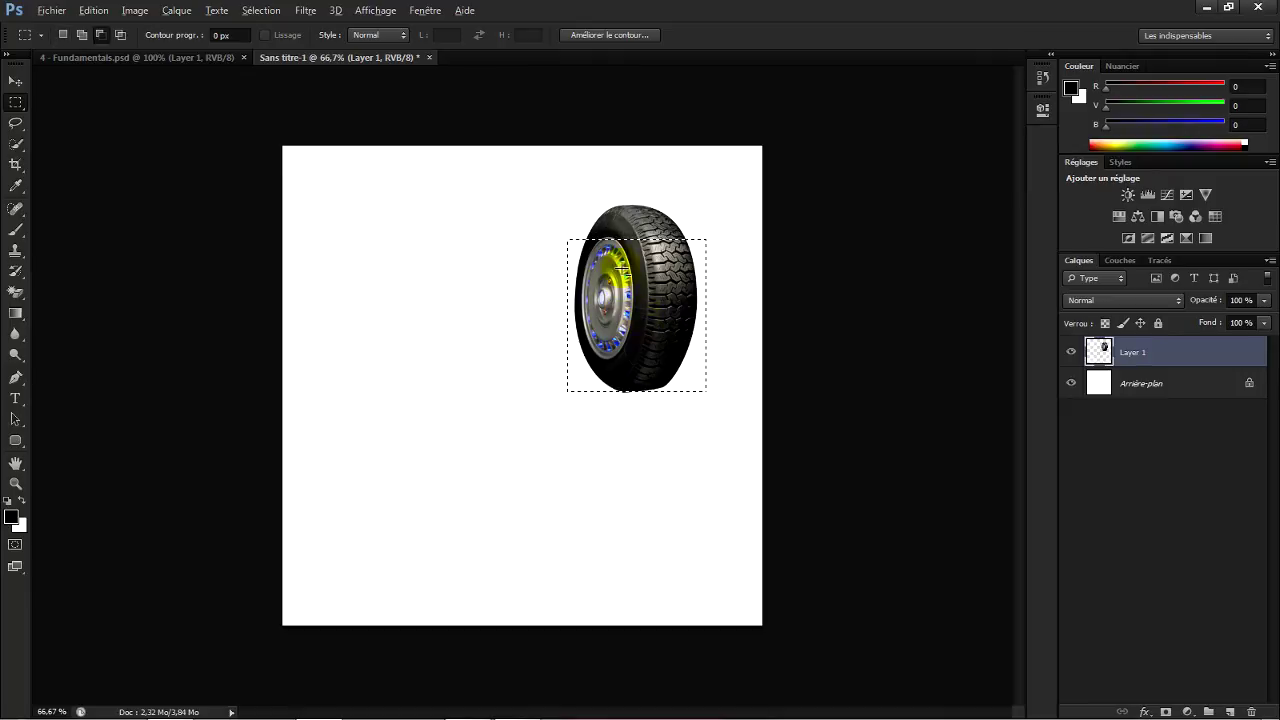
drag(617, 263, 683, 368)
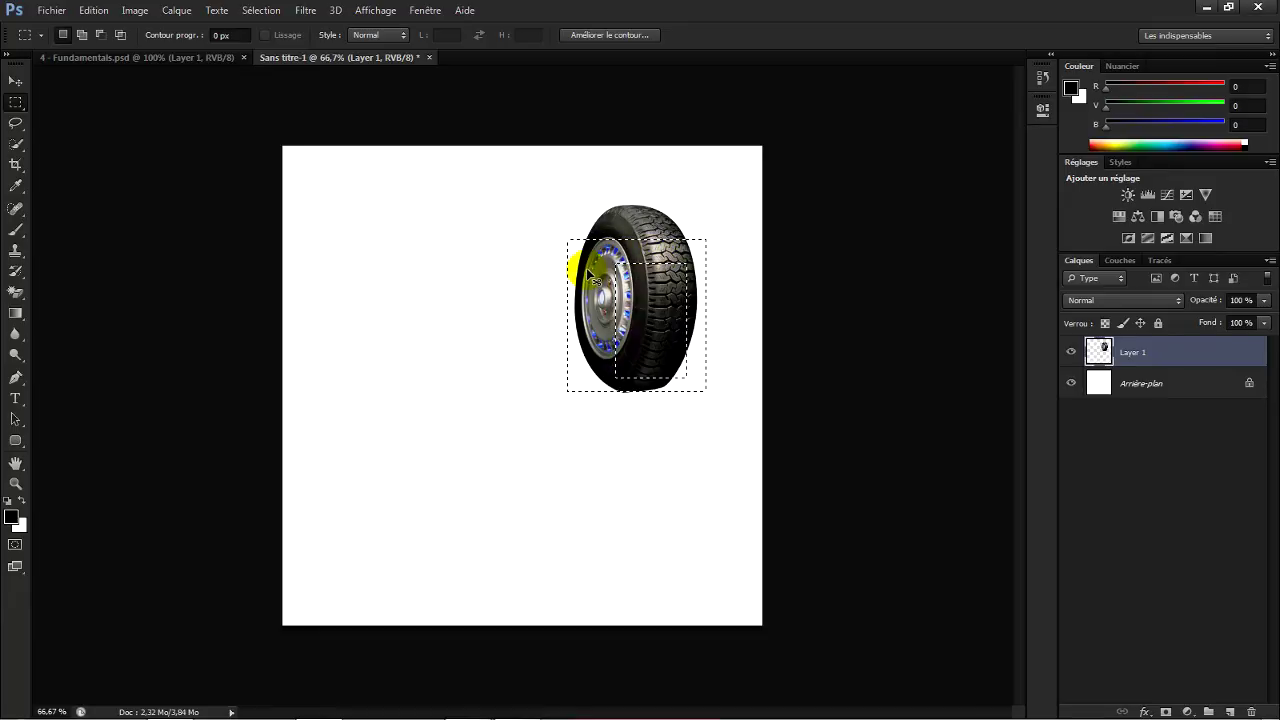
drag(587, 271, 375, 277)
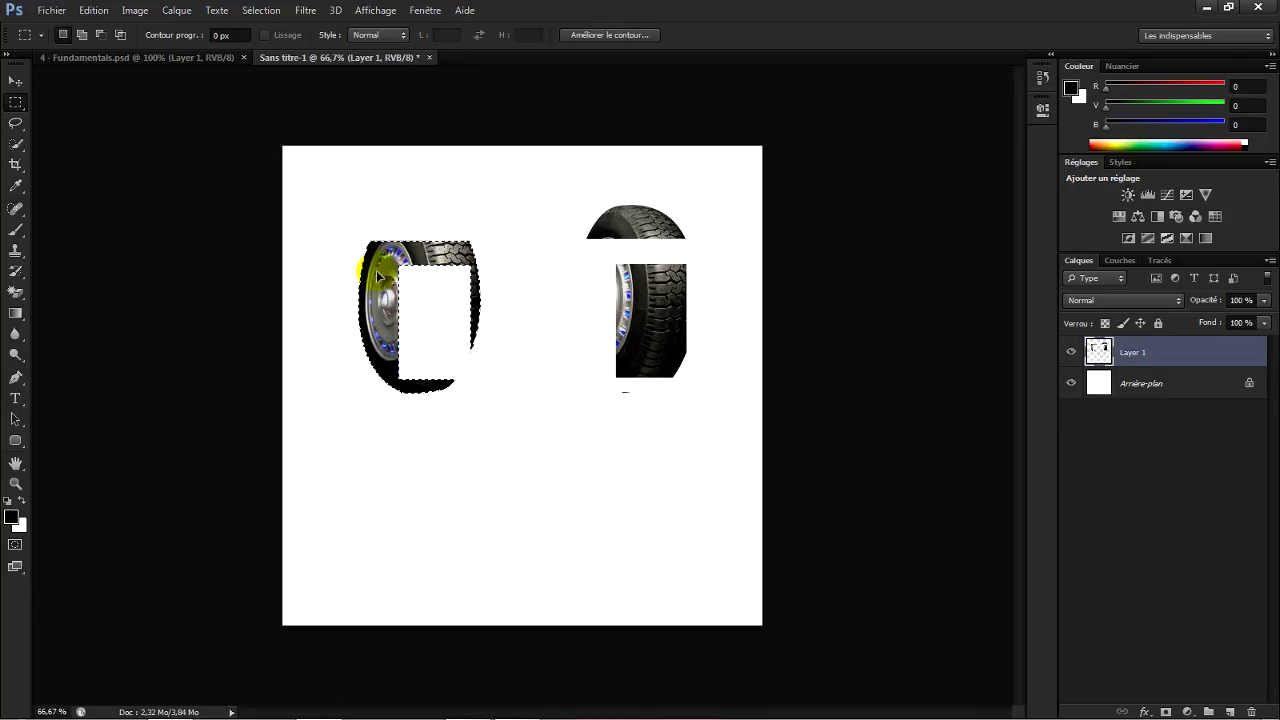
key(ctrl+z)
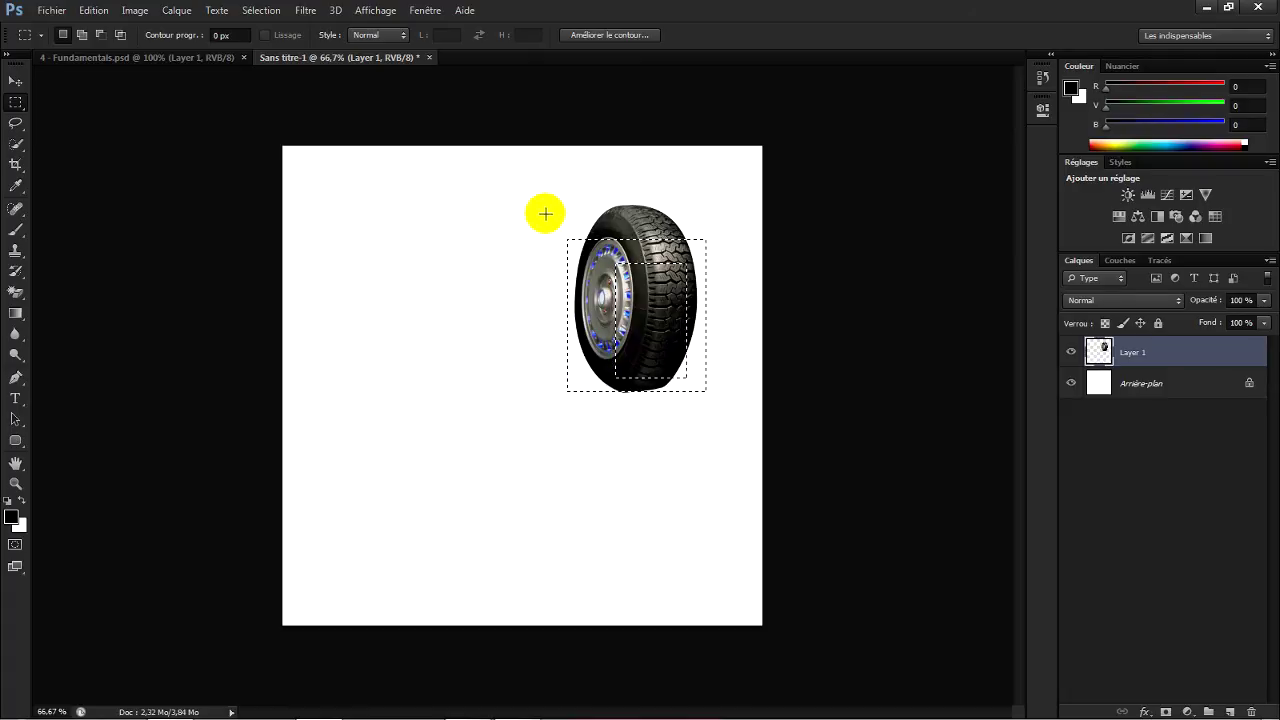
- Switch to the elliptical marquee, clear the rectangular selection, and try out ellipses over the wheel rim
key(shift+m)
click(496, 252)
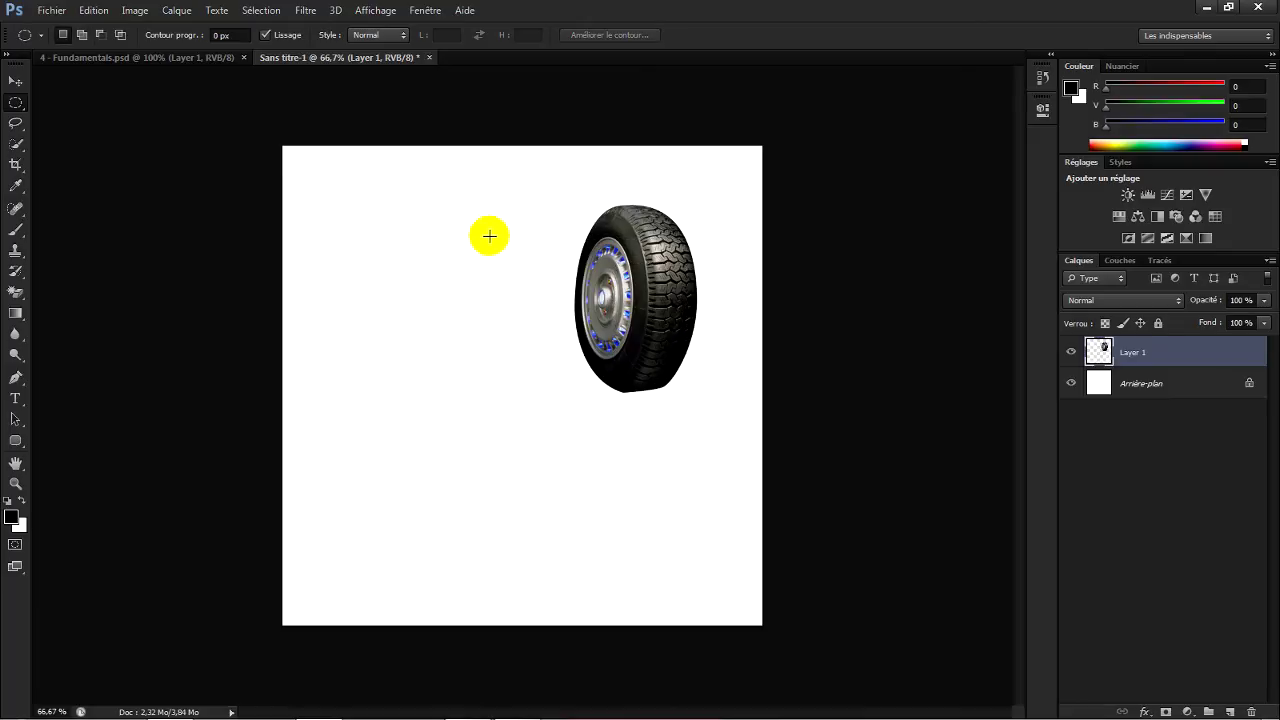
drag(606, 298, 486, 120)
click(563, 214)
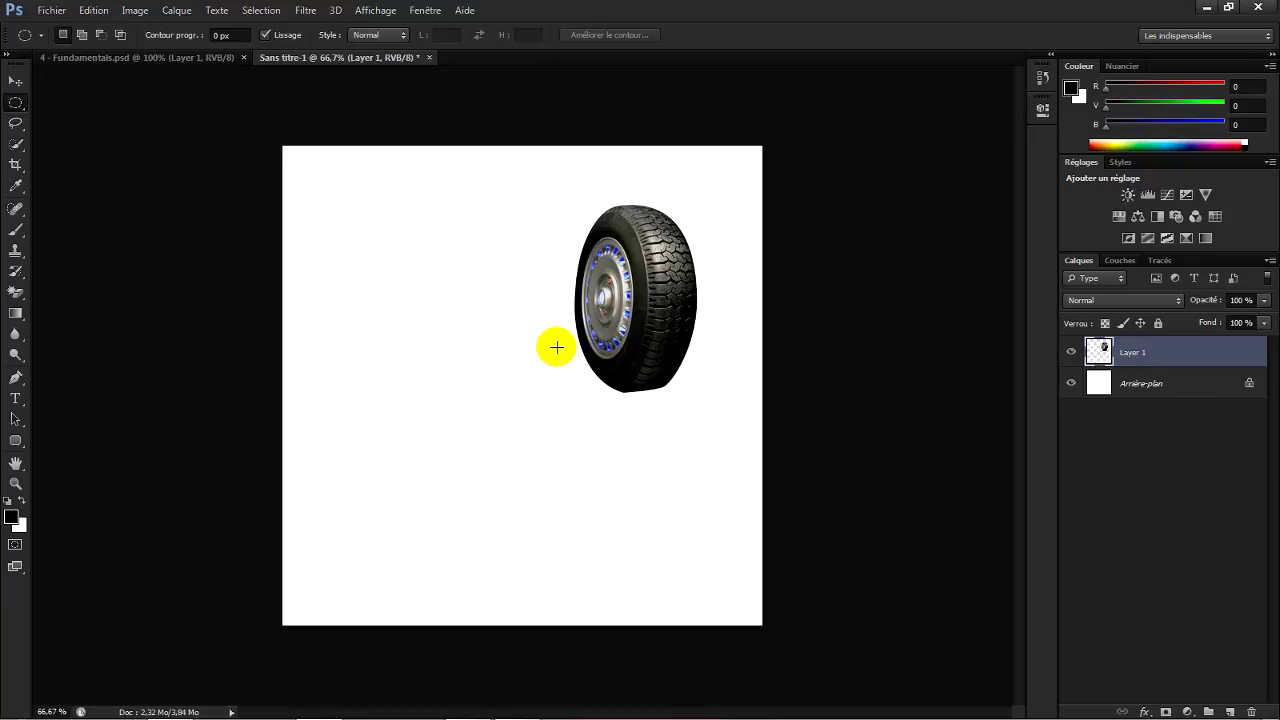
drag(601, 360, 643, 230)
drag(615, 302, 601, 306)
click(614, 345)
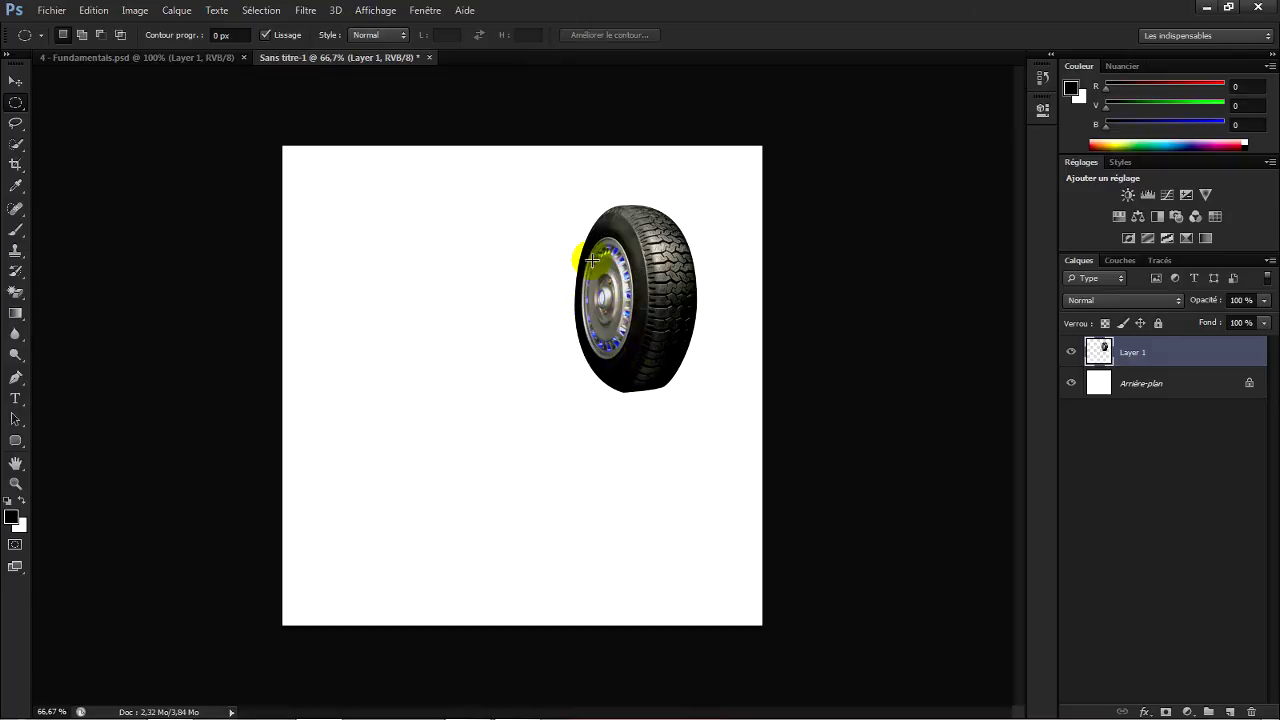
- Draw an elliptical selection that fits the outline of the tire's metal rim, adjusting its position over the rim
drag(585, 255, 633, 352)
drag(592, 212, 630, 353)
drag(570, 298, 640, 395)
click(660, 427)
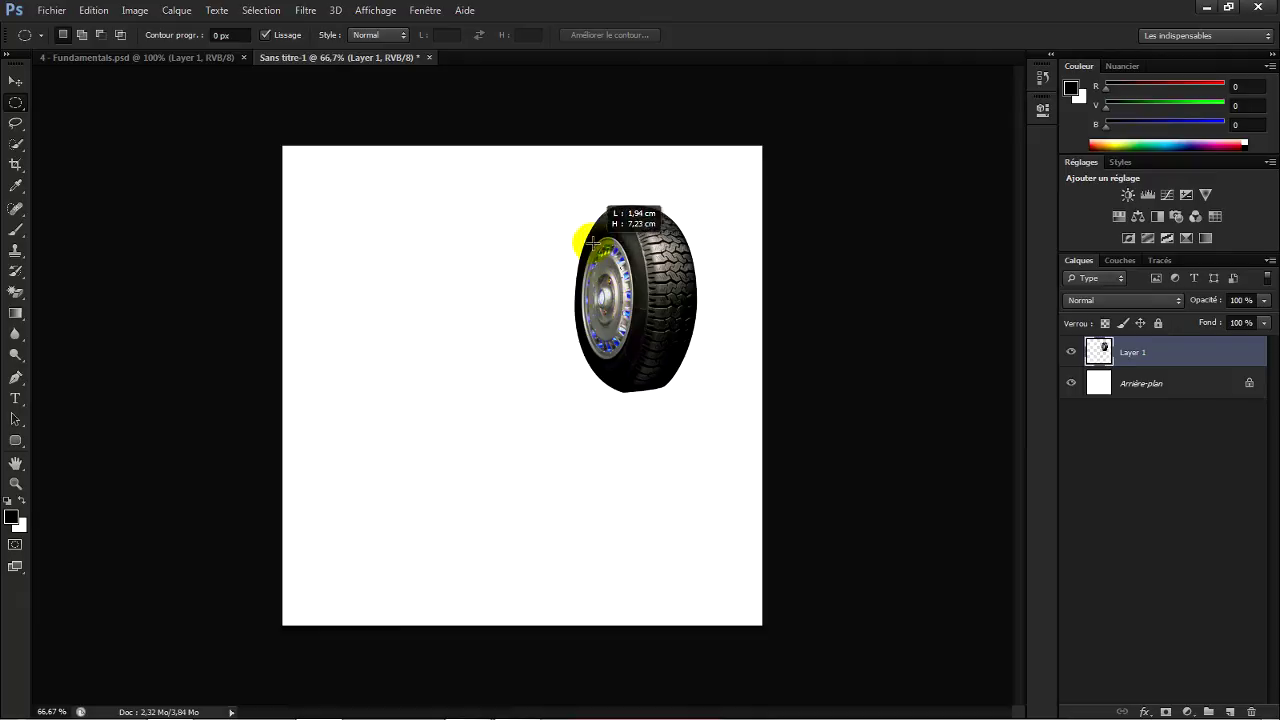
drag(587, 238, 632, 238)
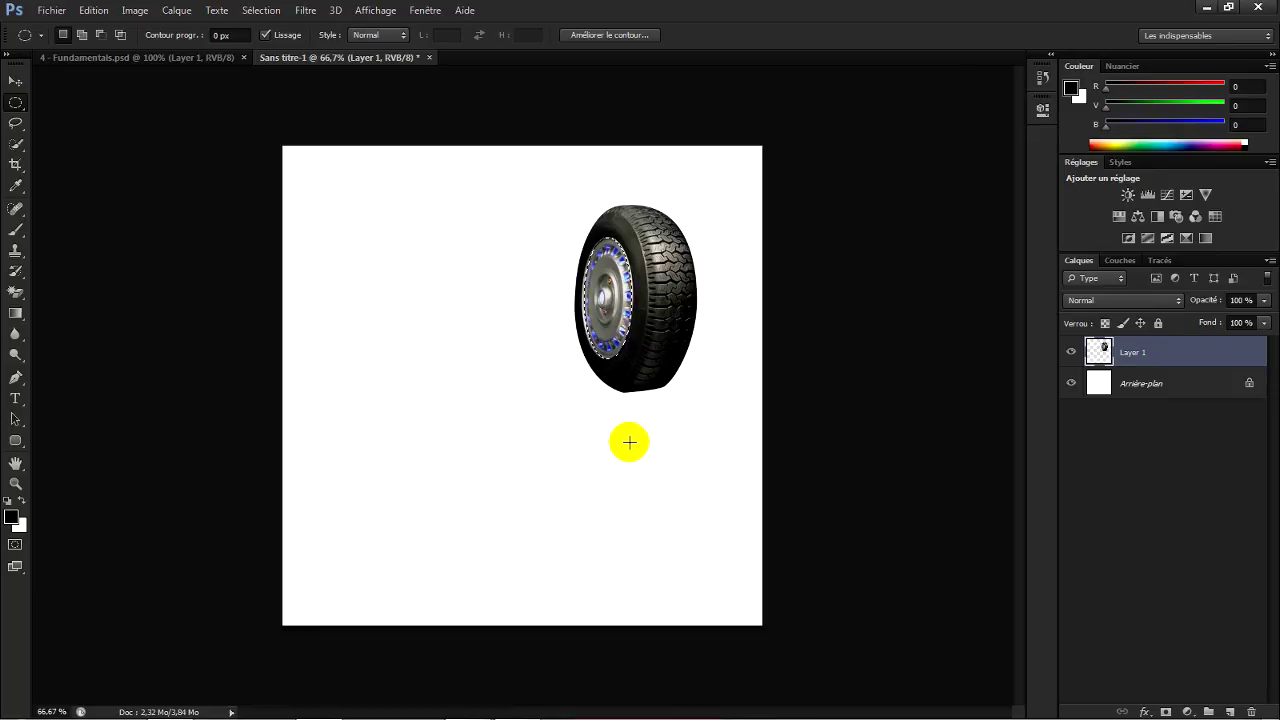
mouse_move(617, 325)
mouse_down()
mouse_move(517, 315)
mouse_move(607, 300)
mouse_move(586, 323)
mouse_move(523, 337)
mouse_move(620, 332)
mouse_move(626, 316)
mouse_move(614, 312)
mouse_up()
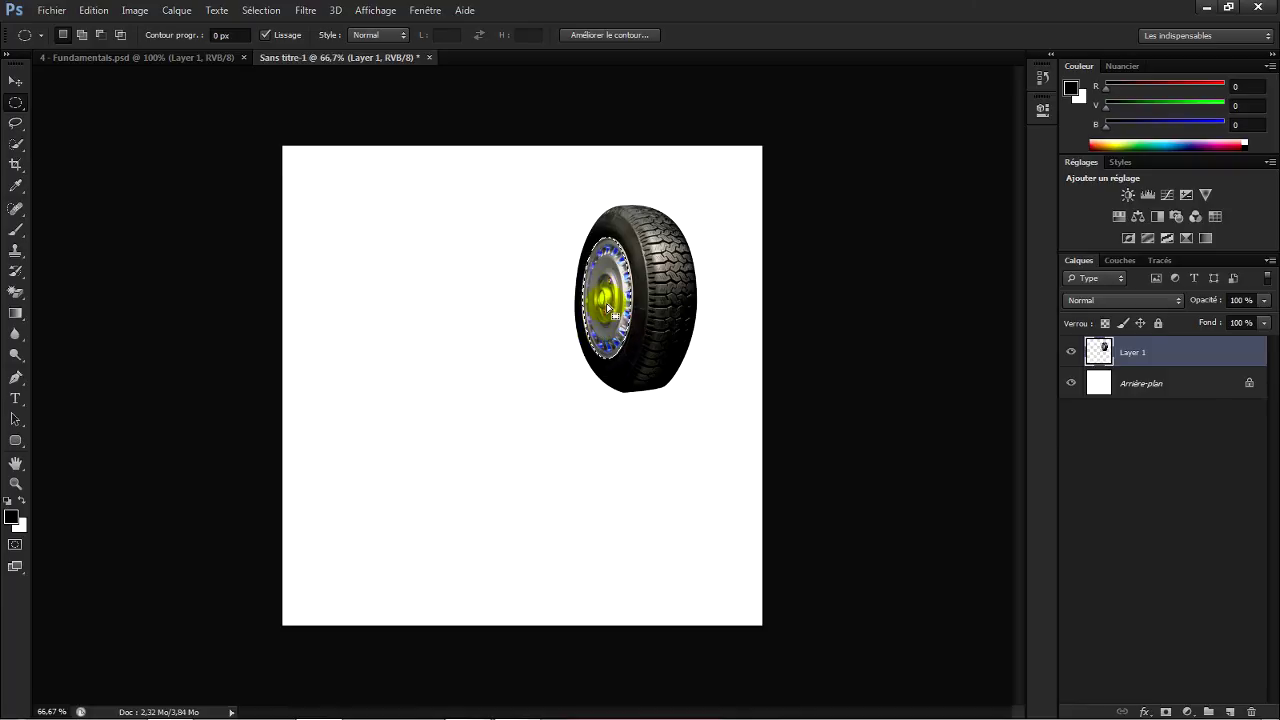
- Subtract an inner ellipse around the hub from the rim selection, try moving the selected ring's pixels left, and undo the move
key(alt)
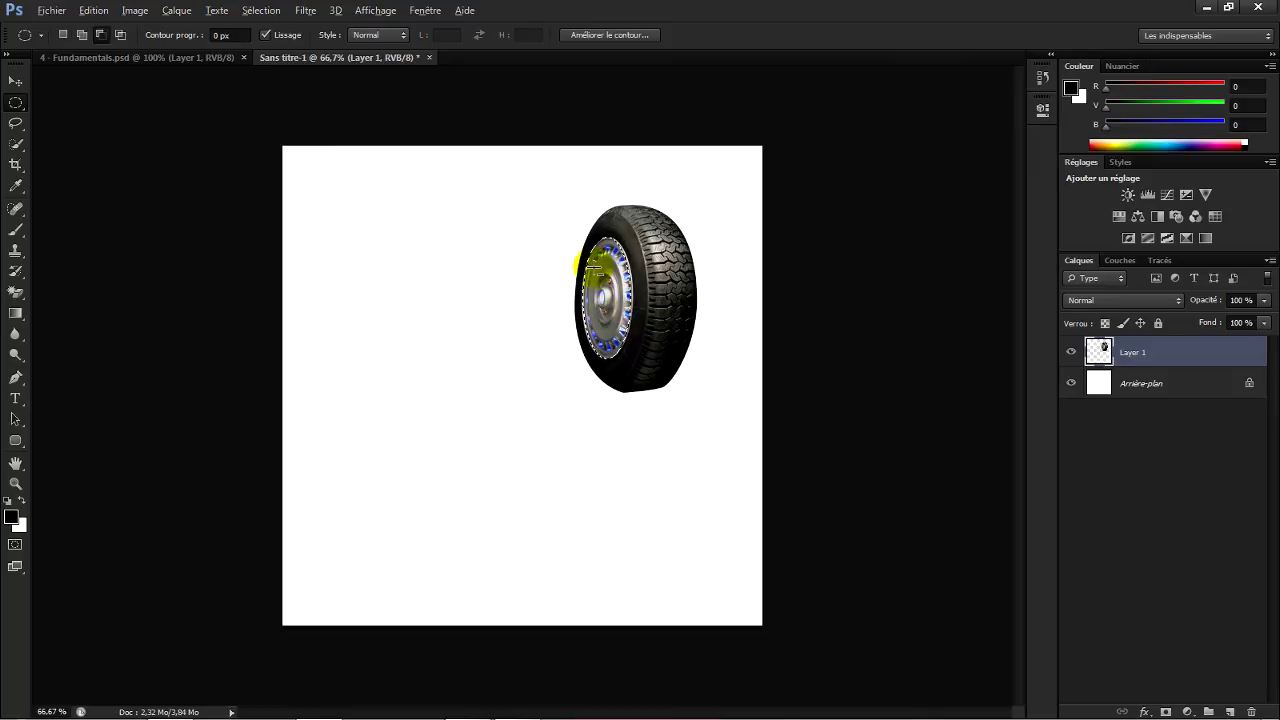
key(alt)
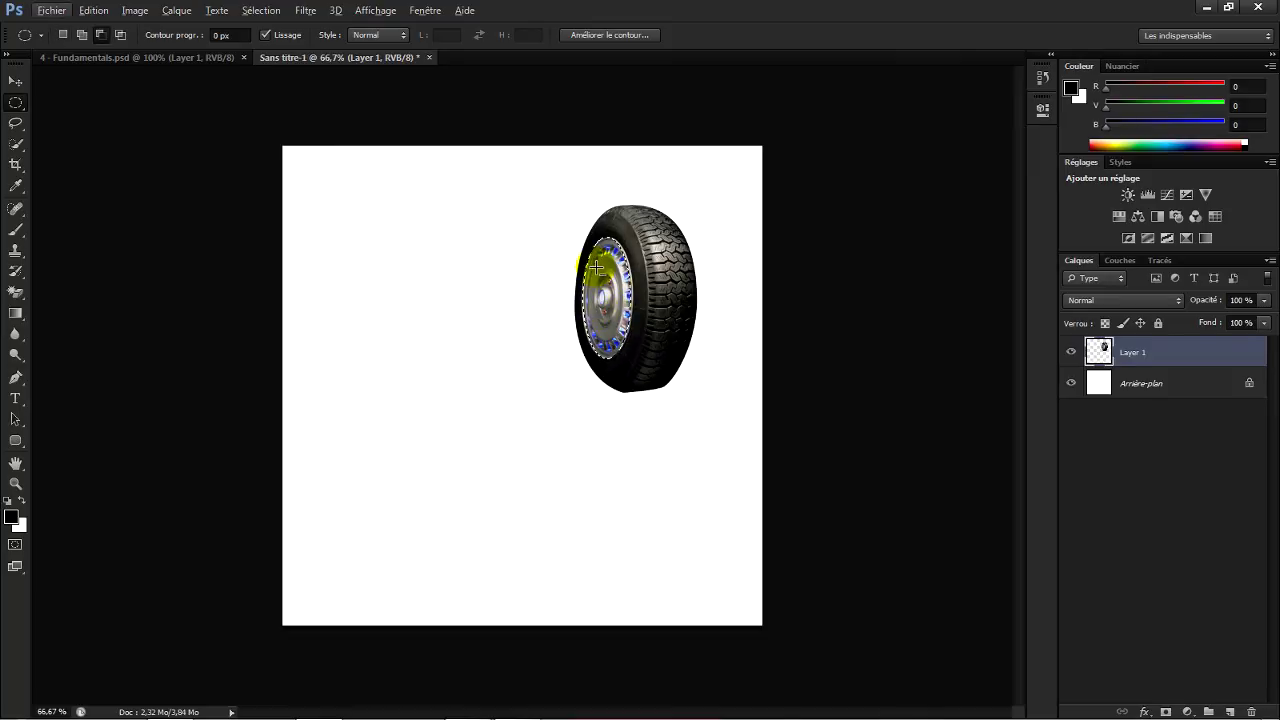
key(alt)
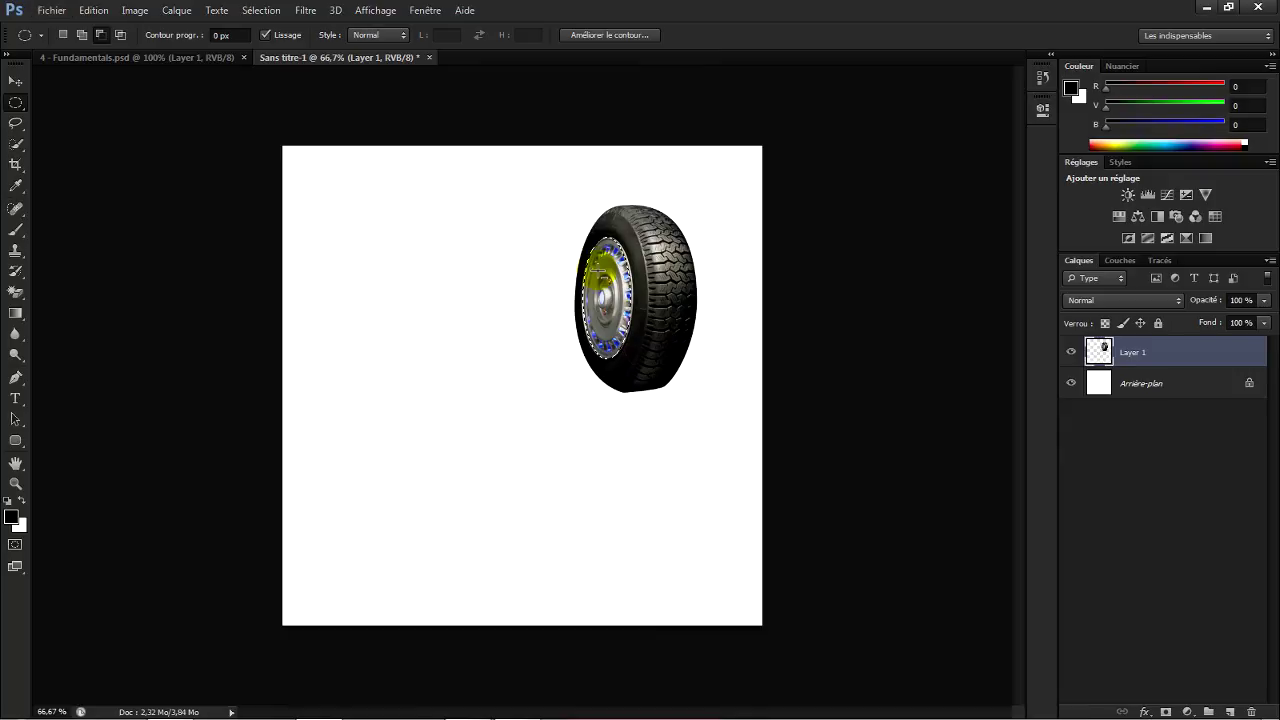
drag(596, 269, 532, 316)
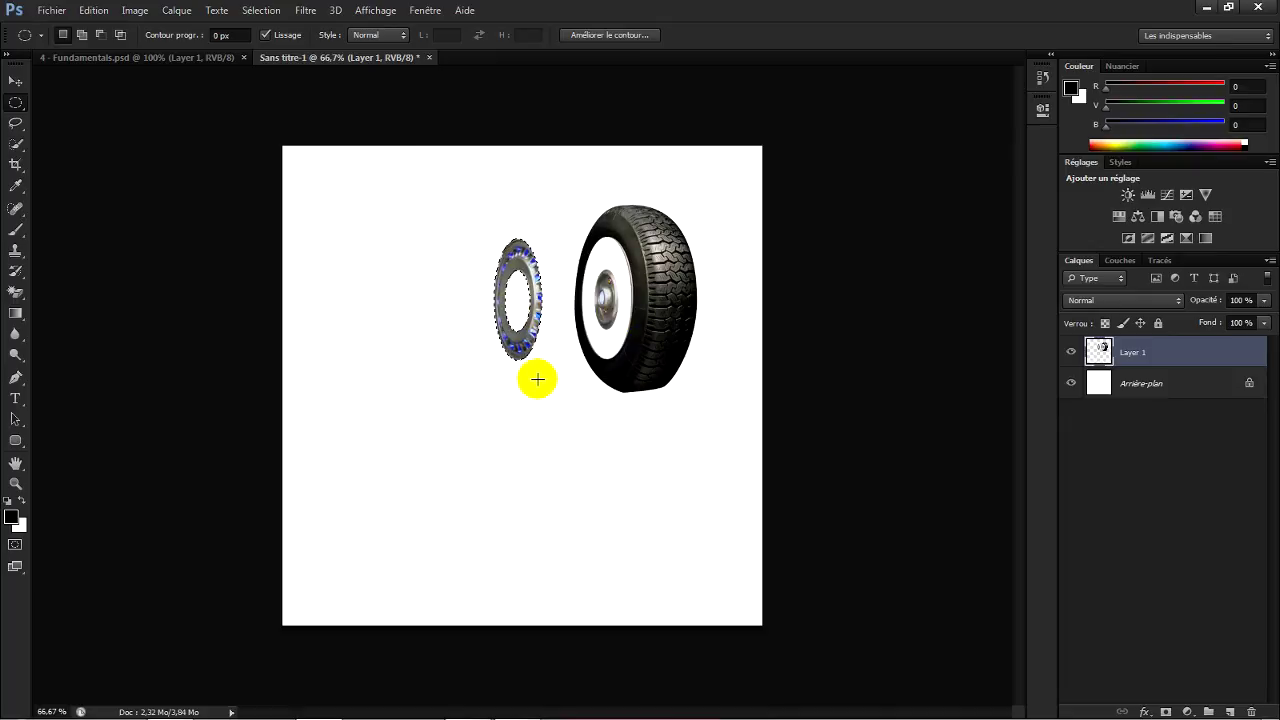
key(ctrl+z)
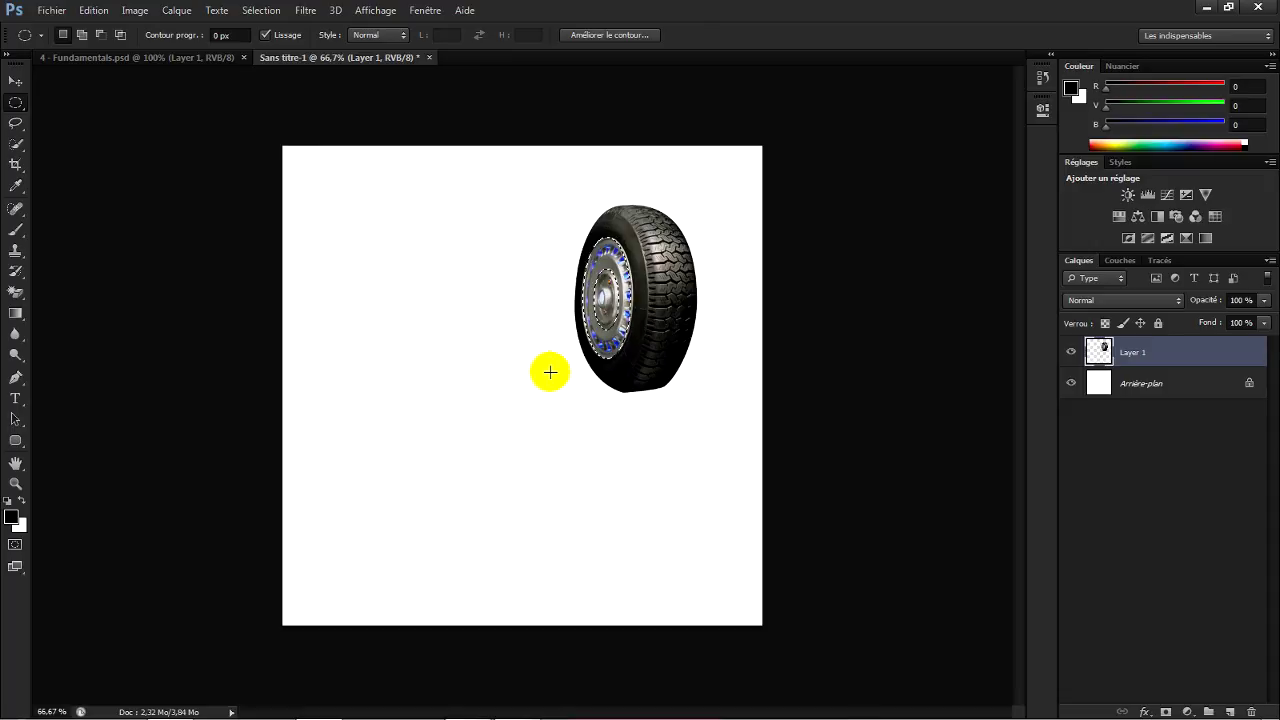
- Add a small ellipse at the hub's centre to the ring selection, try moving the selected pixels left, undo the move and deselect
key(shift)
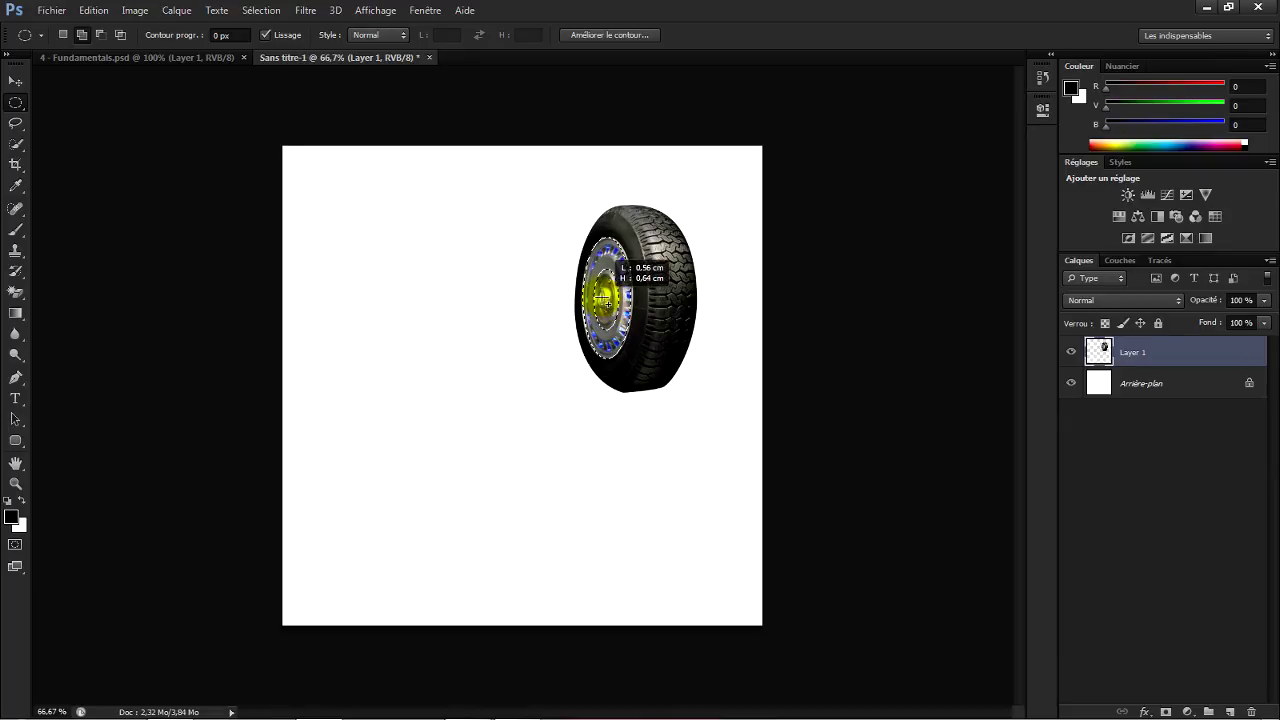
drag(600, 291, 600, 294)
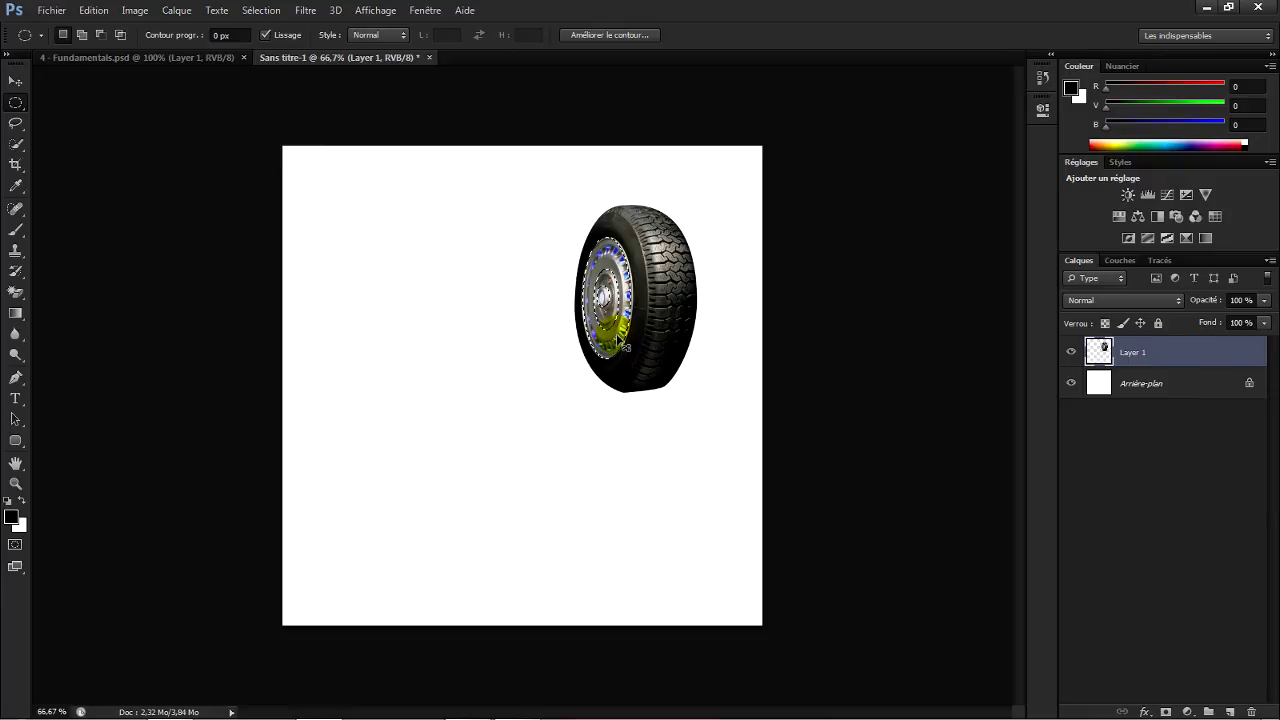
drag(607, 345, 457, 348)
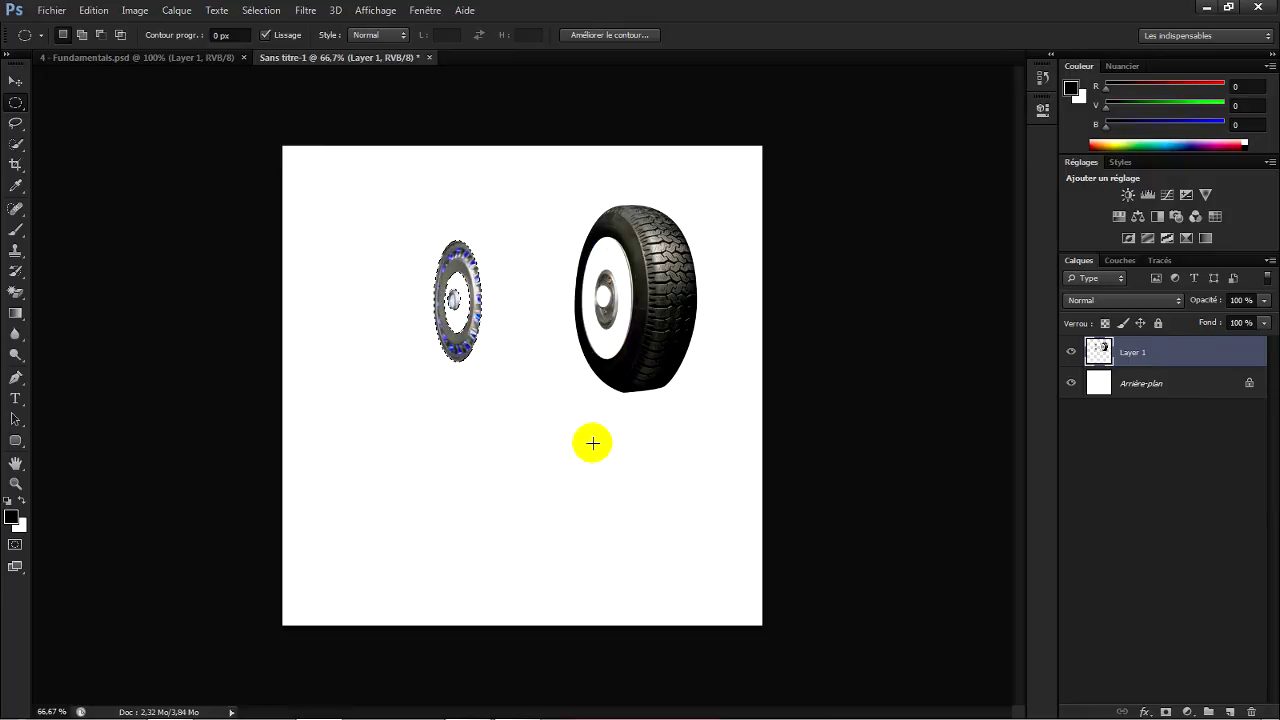
key(ctrl+z)
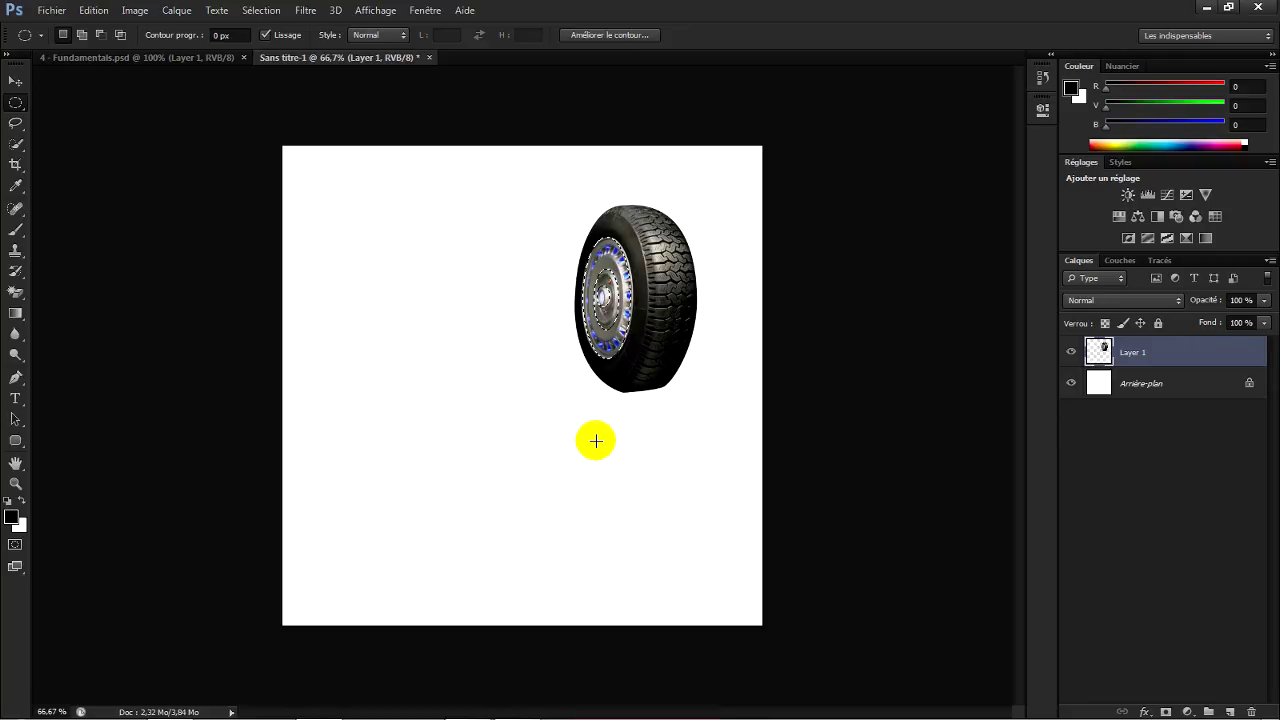
key(ctrl+d)
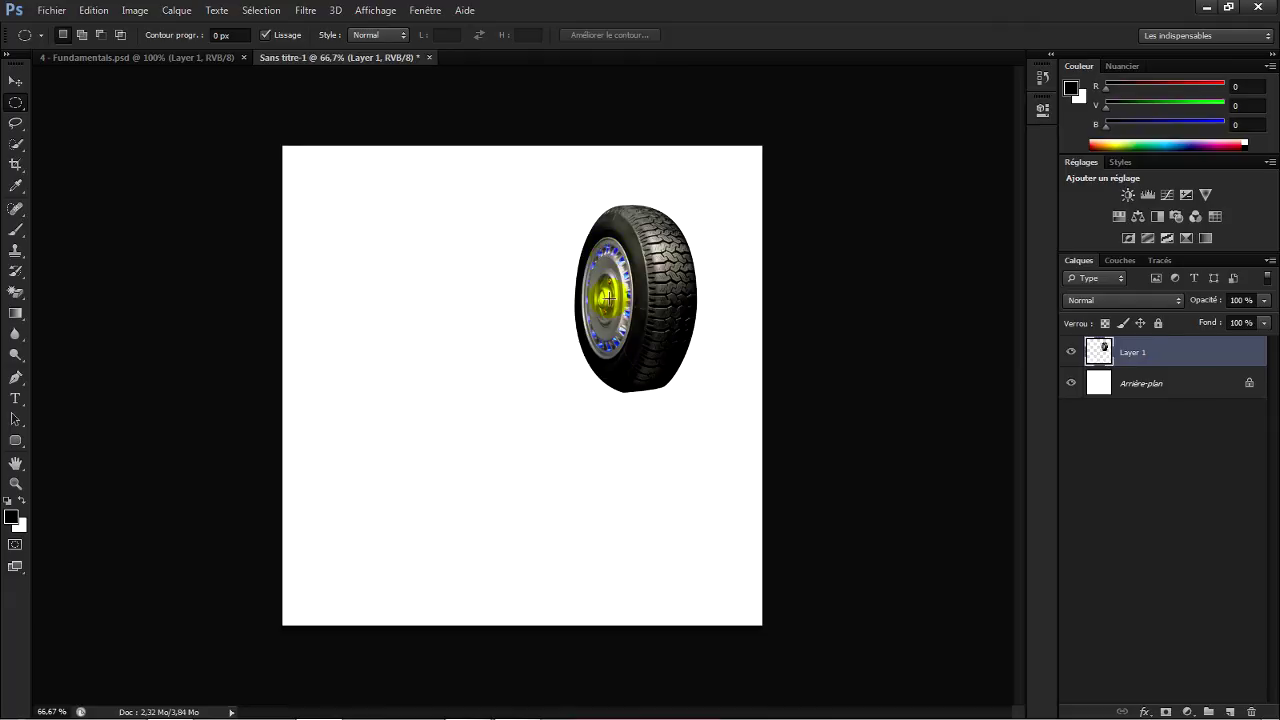
- Select the whole rim with an ellipse, place three copies of it in a row left of the tire, and deselect
drag(607, 297, 584, 238)
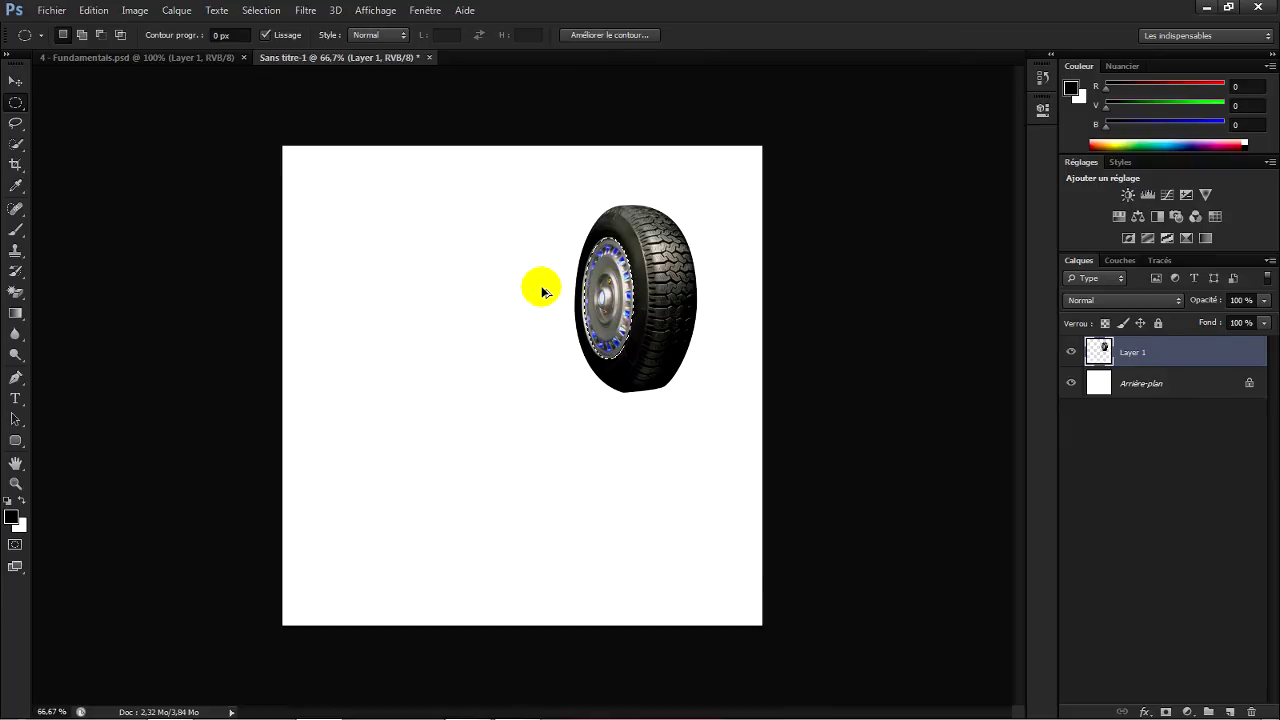
drag(616, 288, 529, 297)
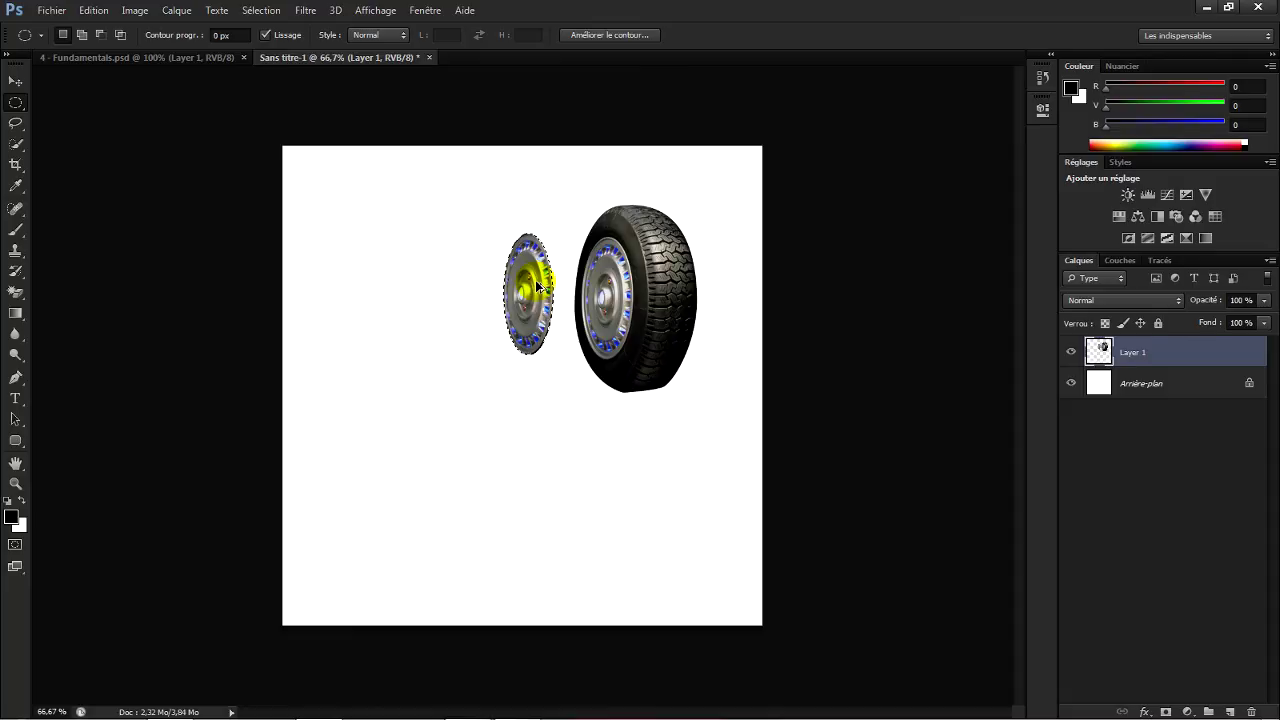
drag(537, 287, 310, 270)
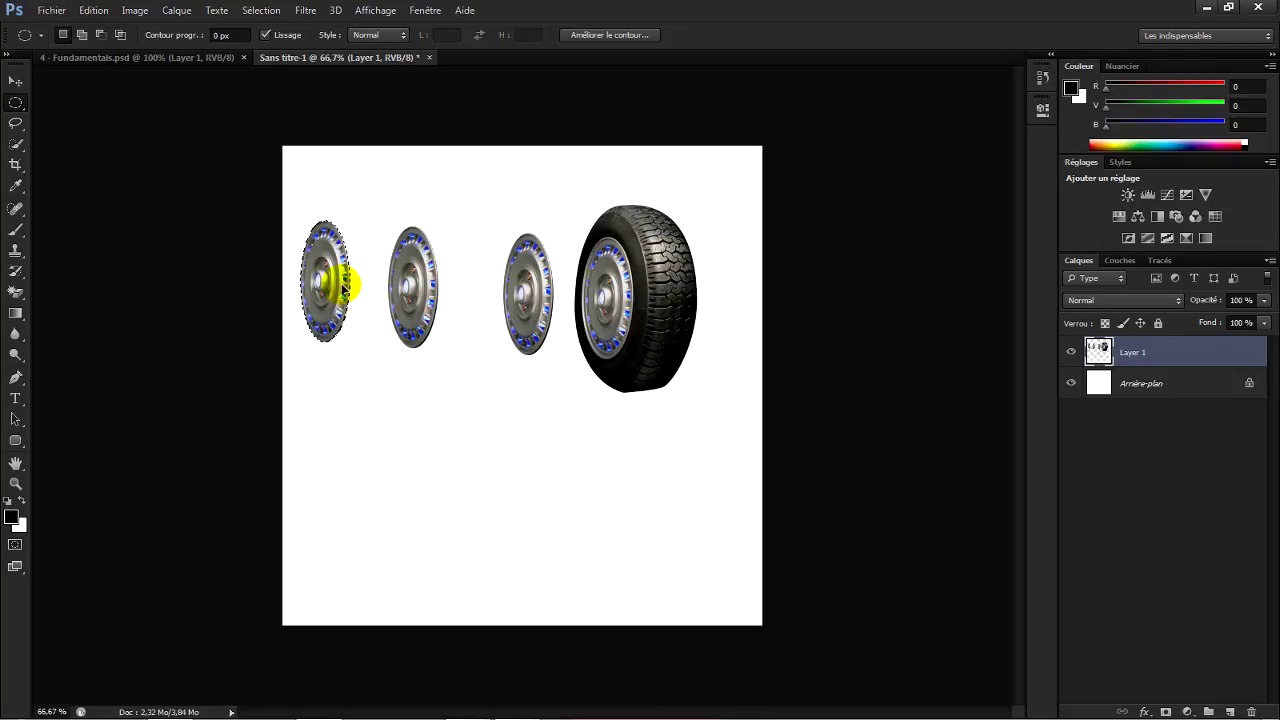
mouse_move(338, 285)
mouse_down()
mouse_move(611, 286)
mouse_move(375, 305)
mouse_move(357, 291)
mouse_up()
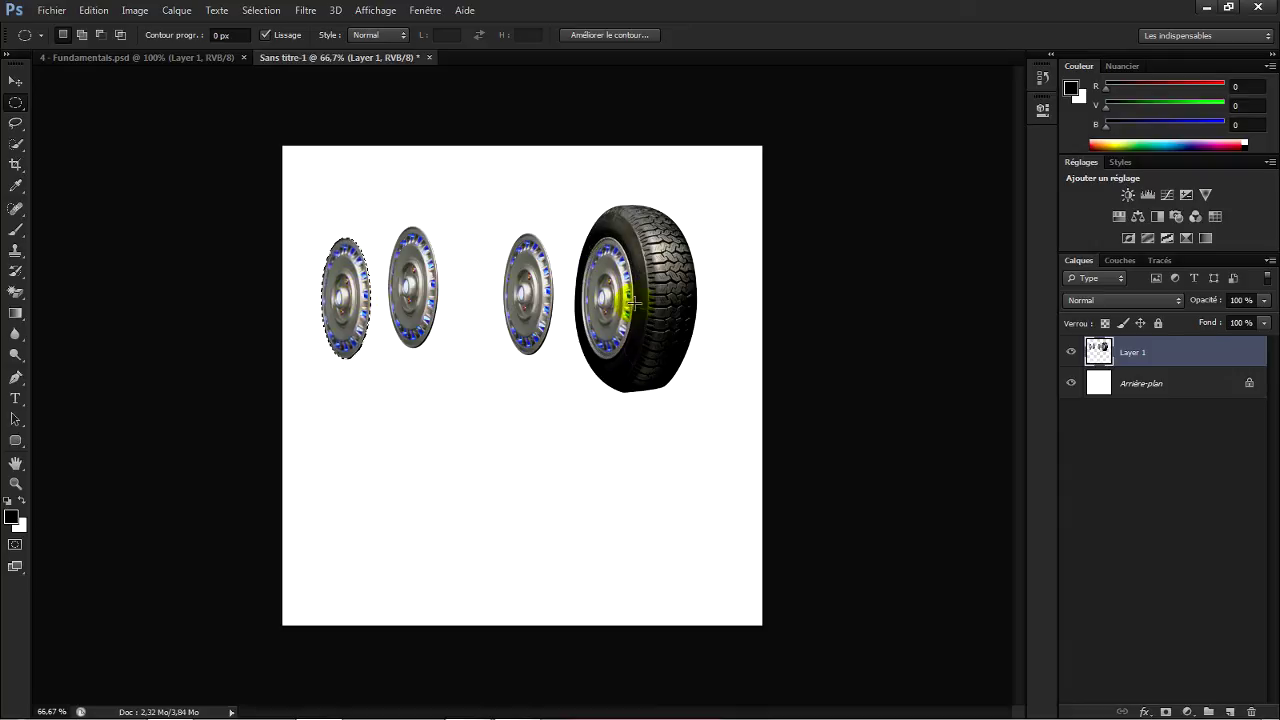
key(ctrl+d)
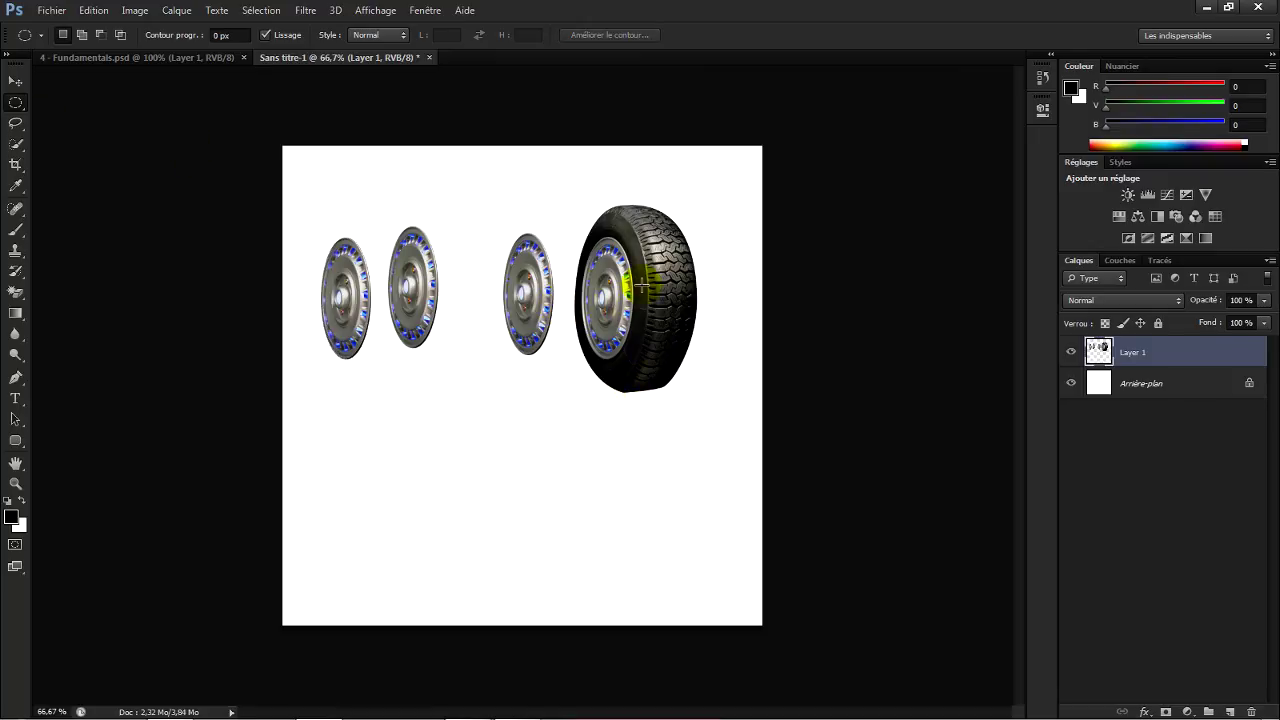
- Select the tire's rim with an ellipse, and replace that selection with a wide, low rectangular marquee across the hub
drag(610, 298, 583, 230)
drag(620, 312, 612, 300)
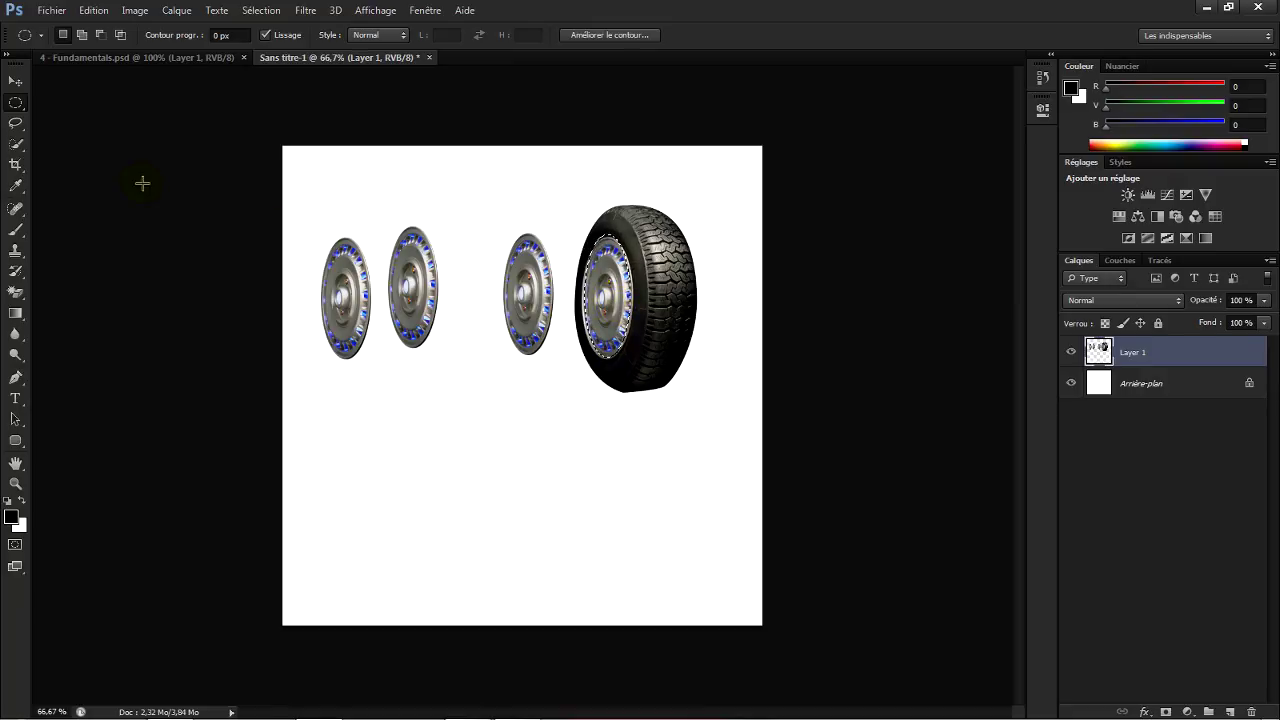
key(shift+m)
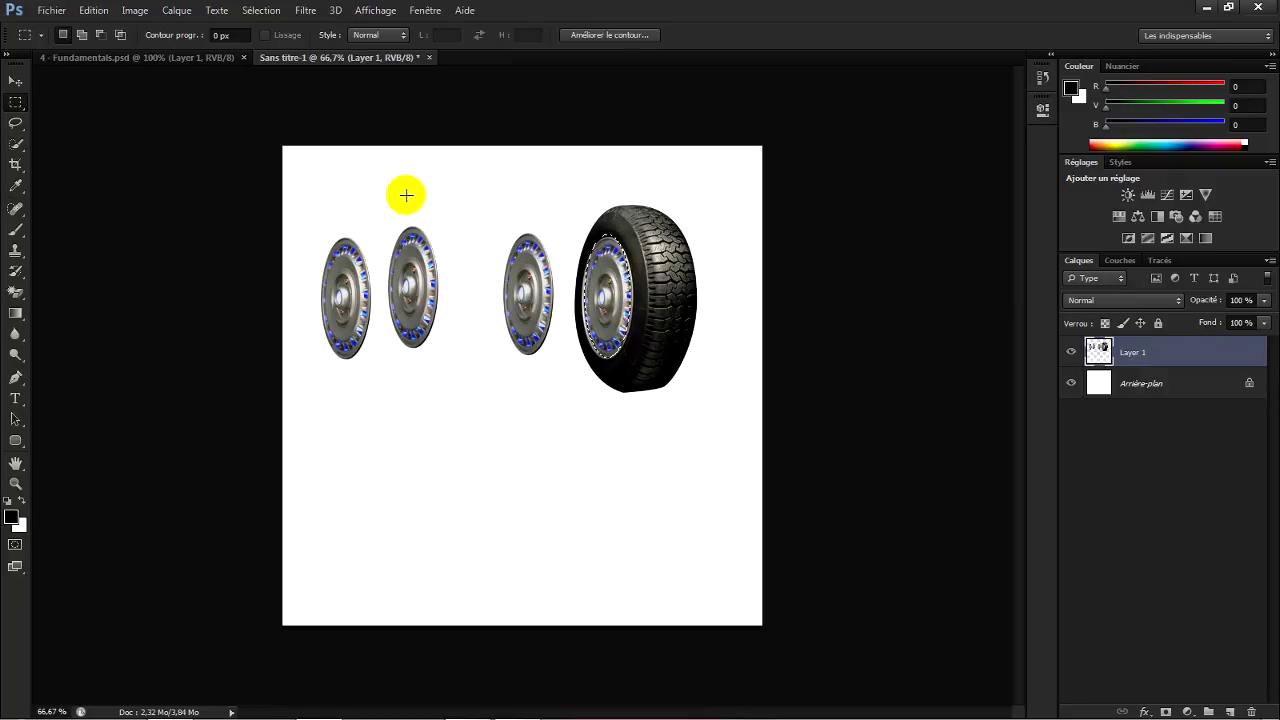
drag(640, 290, 648, 305)
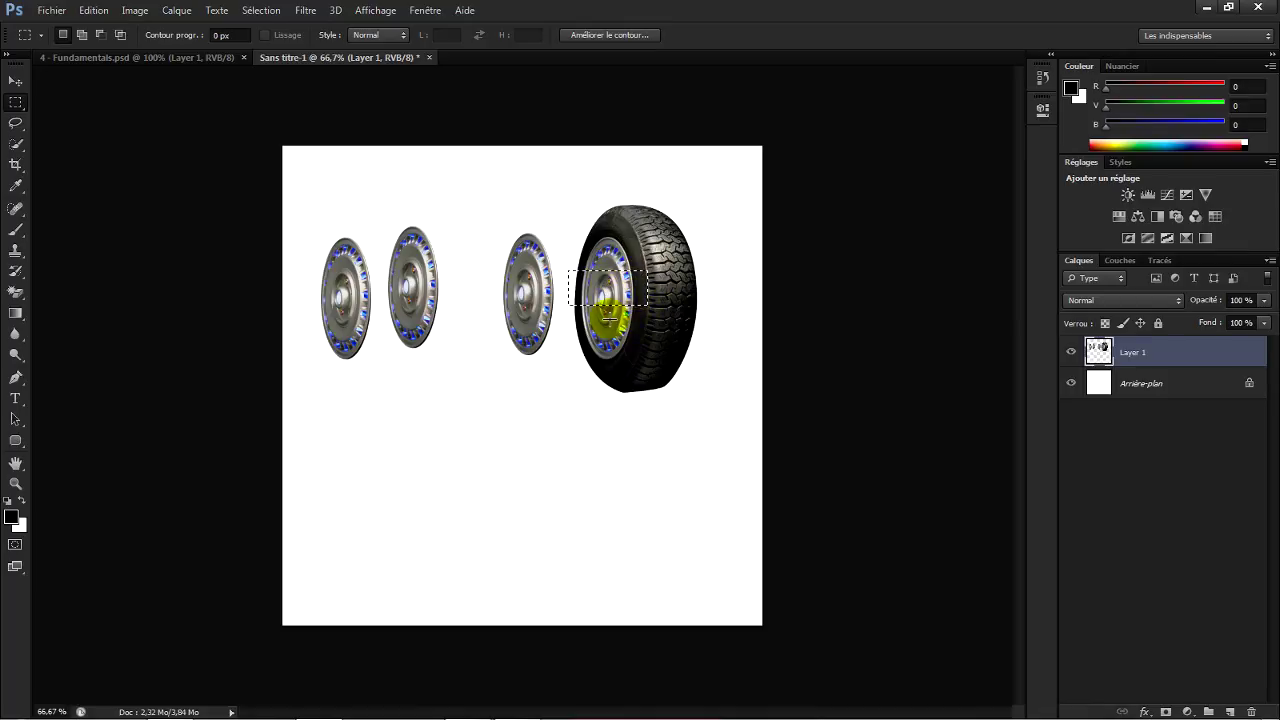
key(ctrl+d)
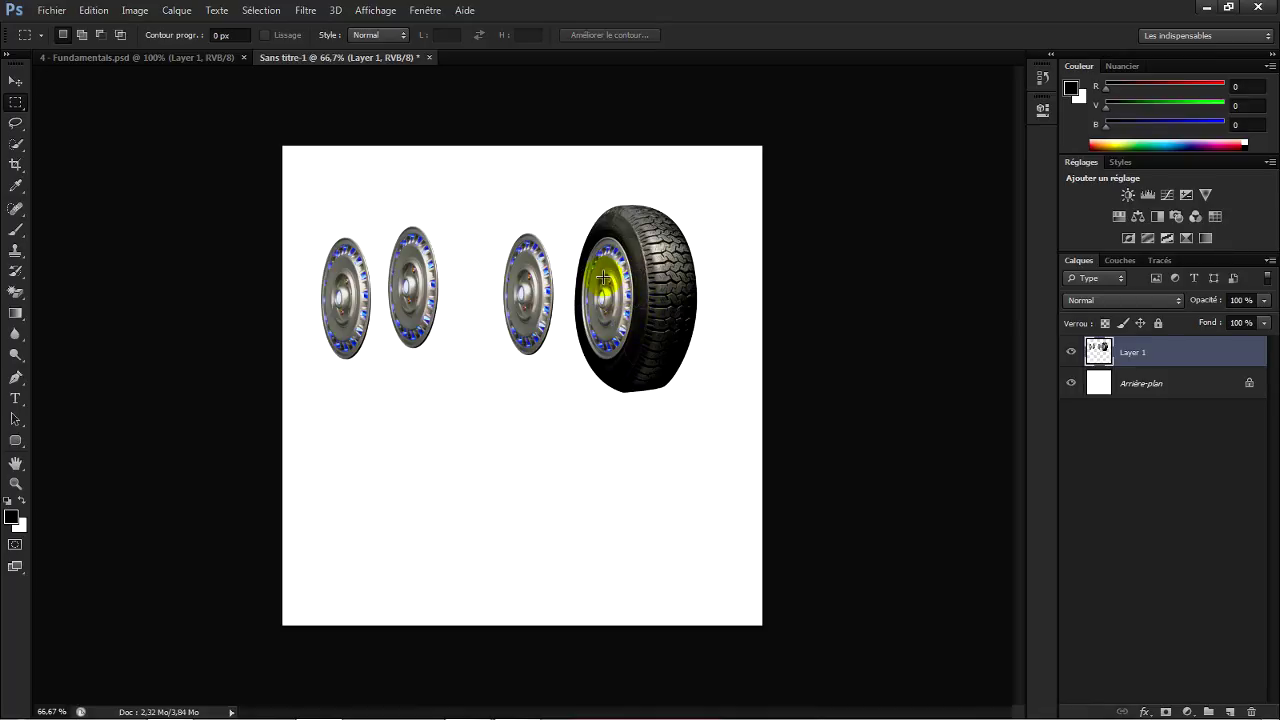
key(ctrl+z)
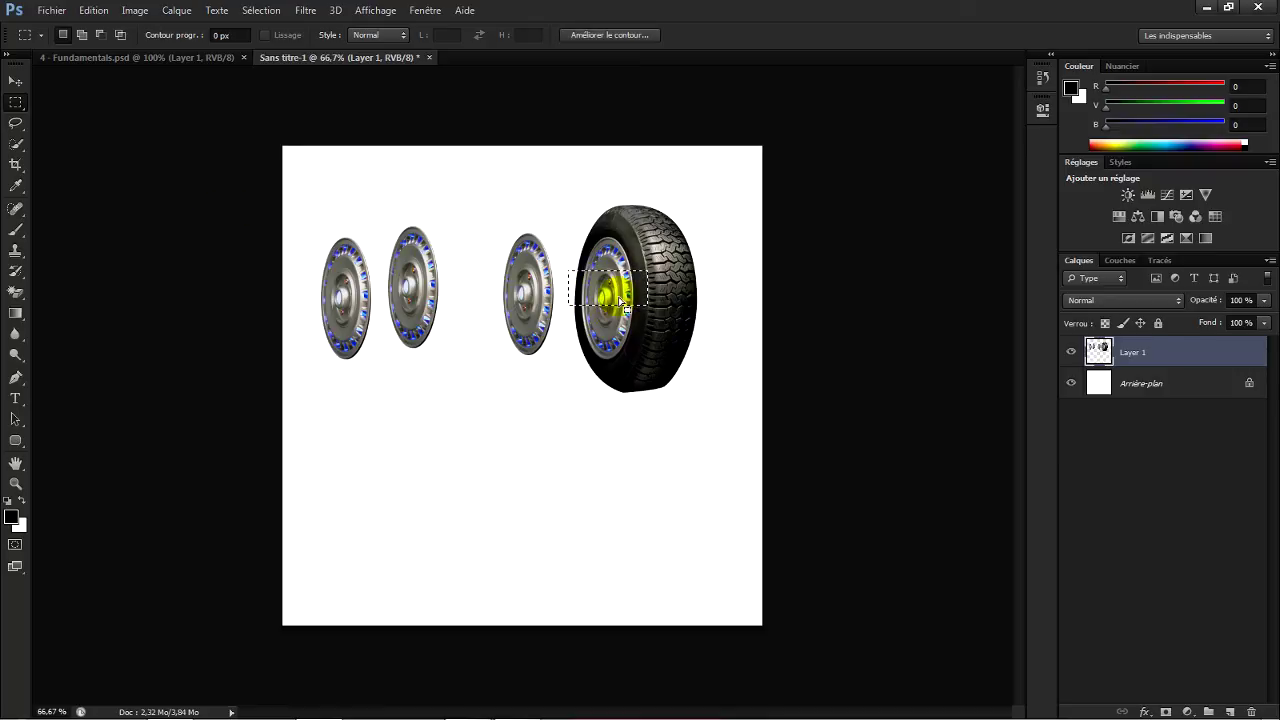
- Add a tall ellipse over the hub to the rectangular selection, and move the combined selection's pixels to the empty area below the rims
key(shift+m)
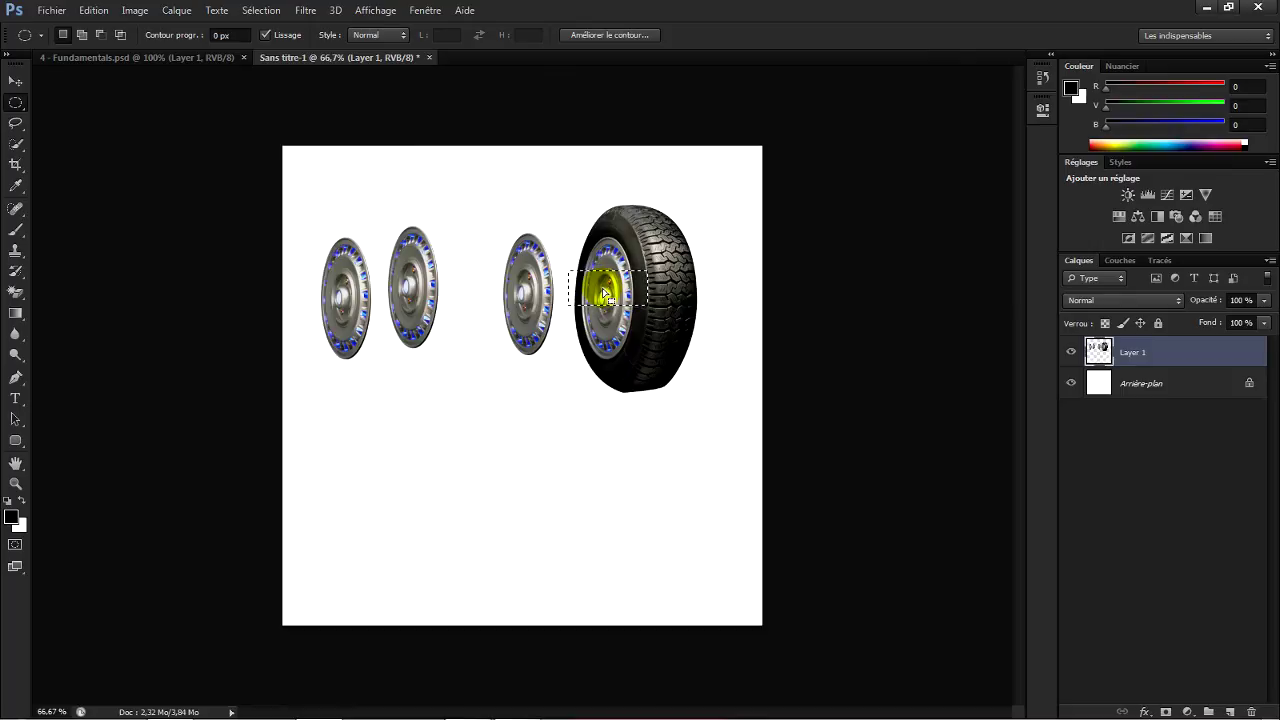
key(shift)
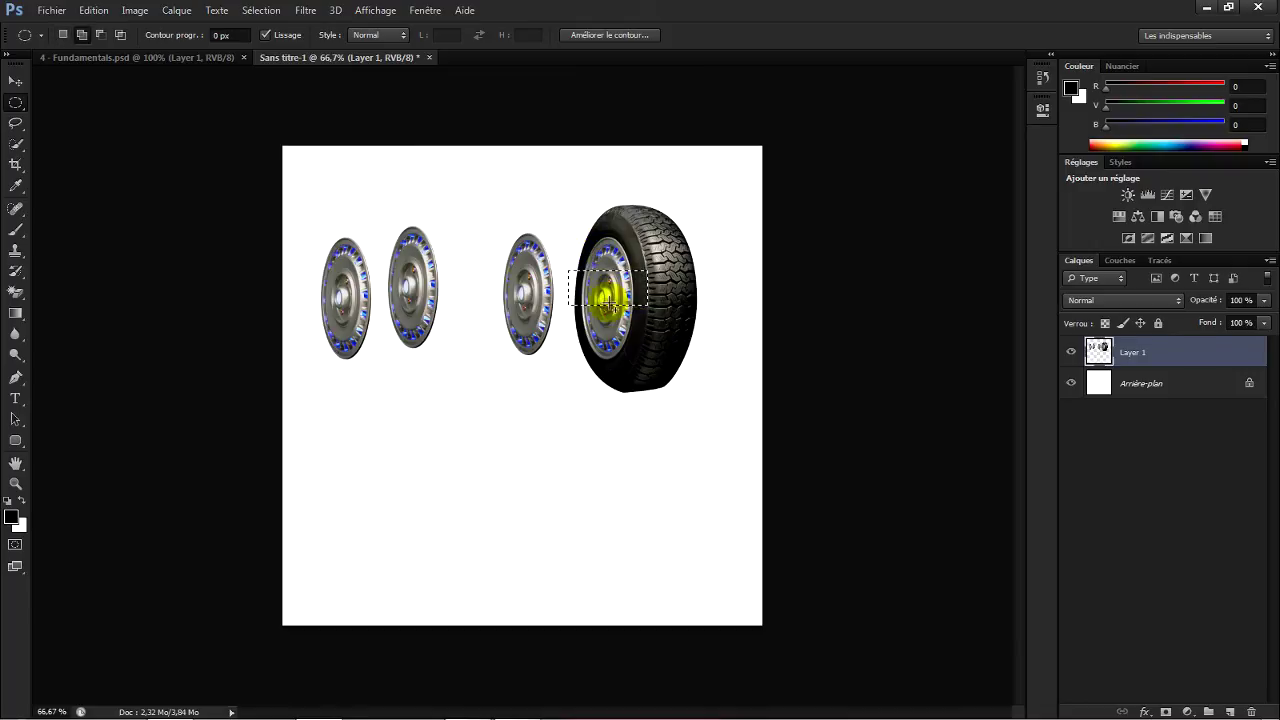
drag(610, 342, 632, 250)
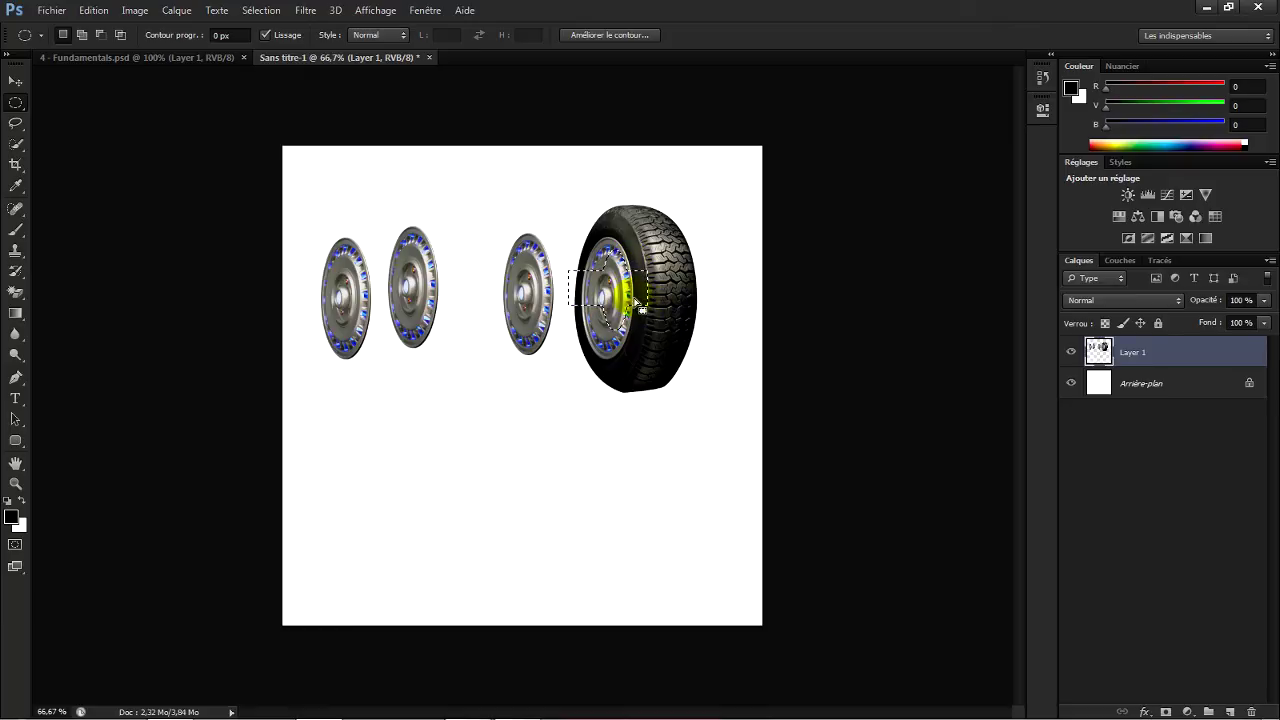
drag(615, 287, 479, 443)
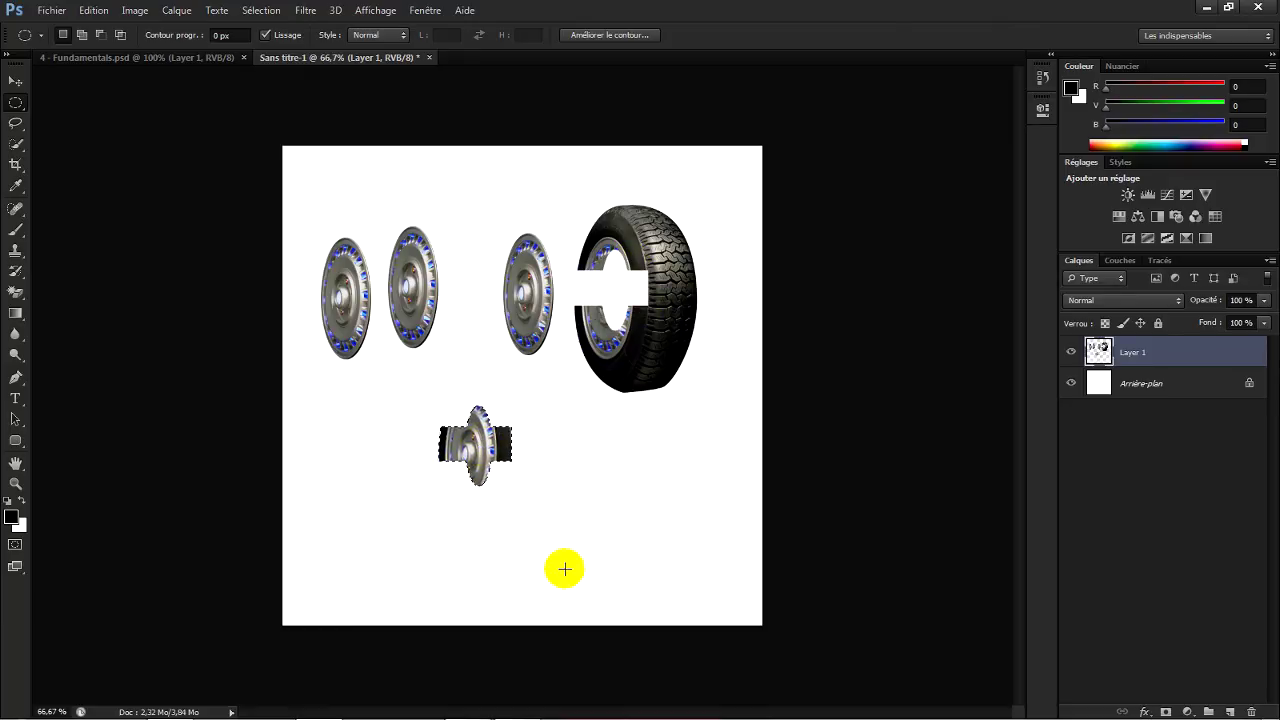